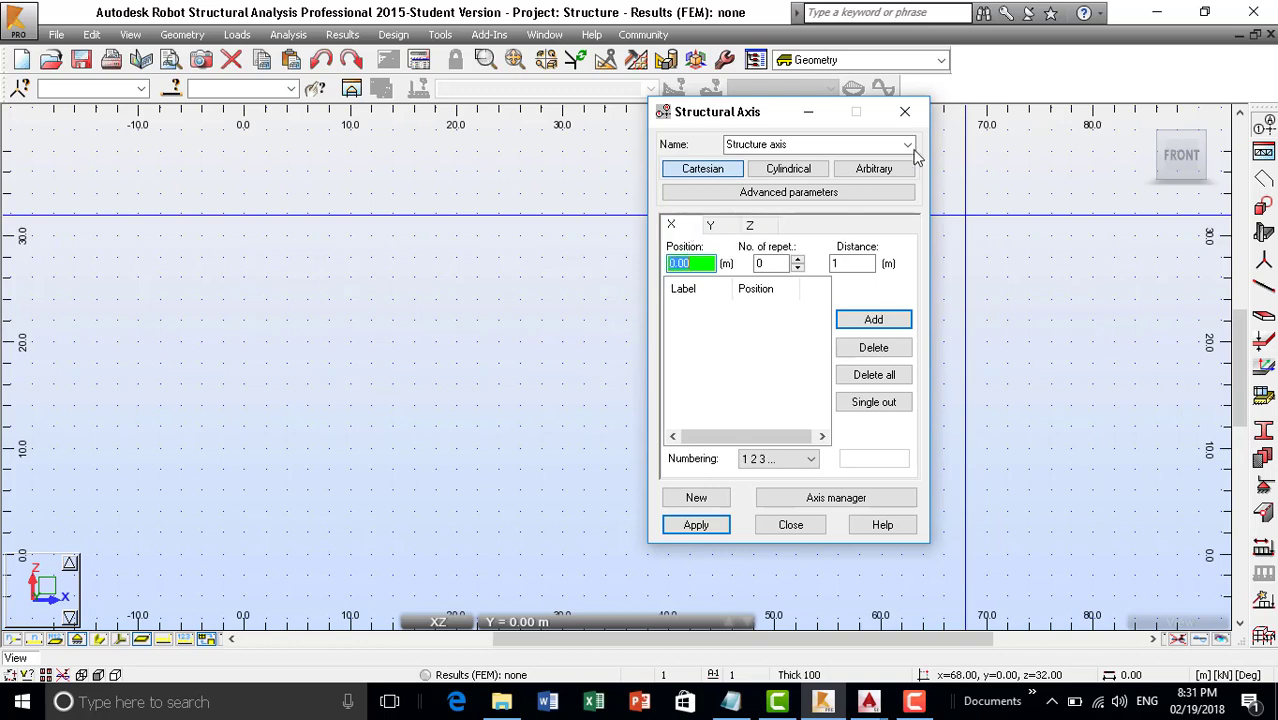
Step: Draw a horizontal W 16x40 simple bar 5 m long in the X direction, starting at 18.00, 0.00, 18.00
click(906, 112)
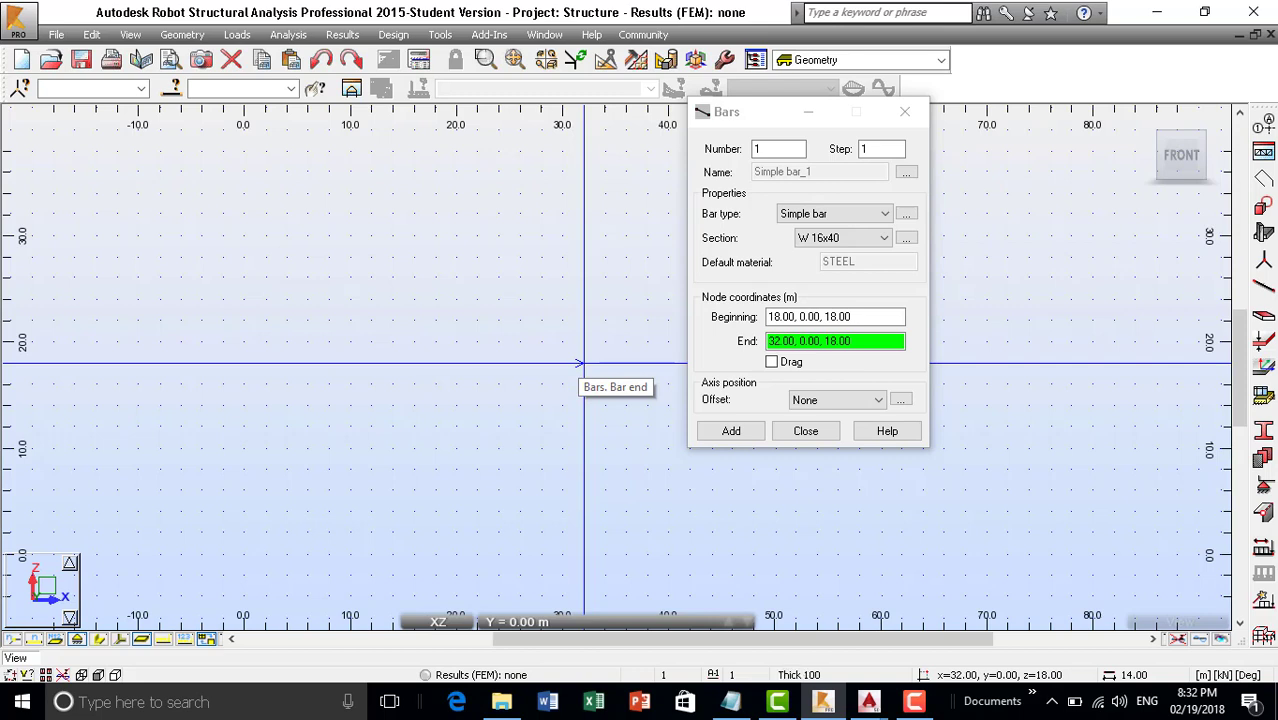
text(5)
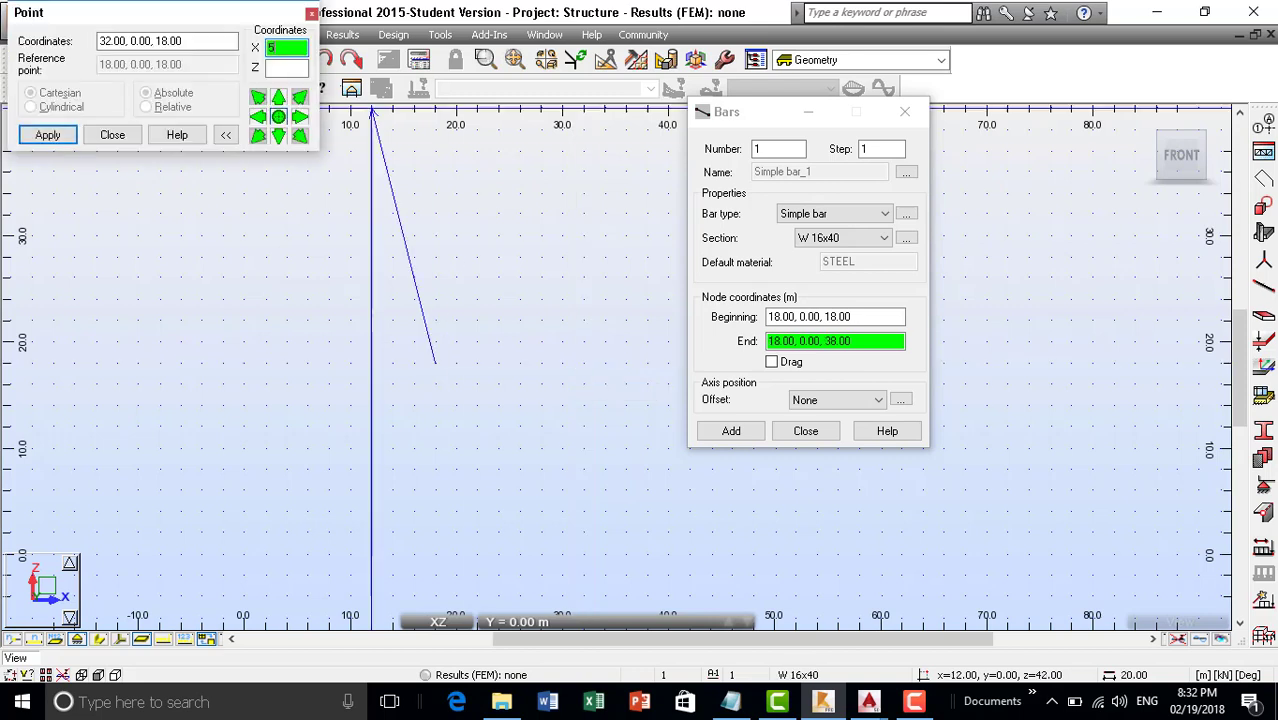
click(300, 117)
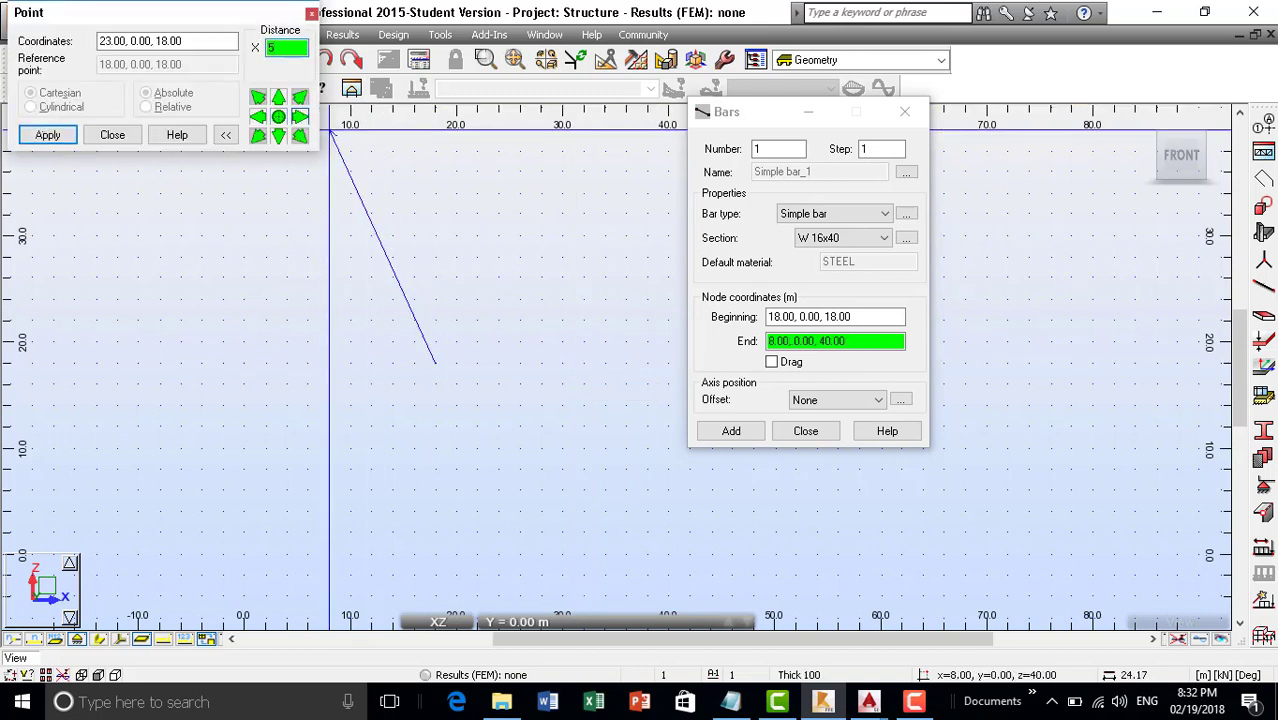
click(47, 134)
click(114, 135)
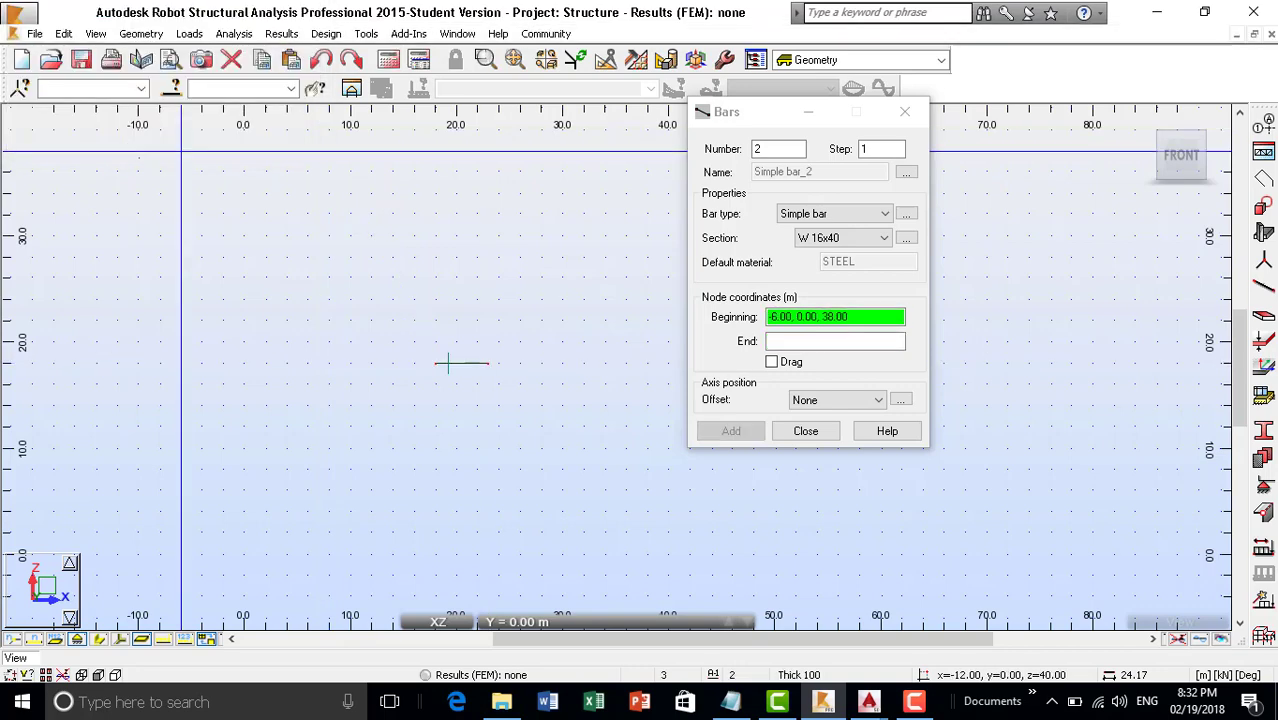
scroll(485, 373, up, 2)
key(Escape)
Step: Assign a pinned nodal support to the beam's start node at X = 18 m
scroll(423, 356, up, 1)
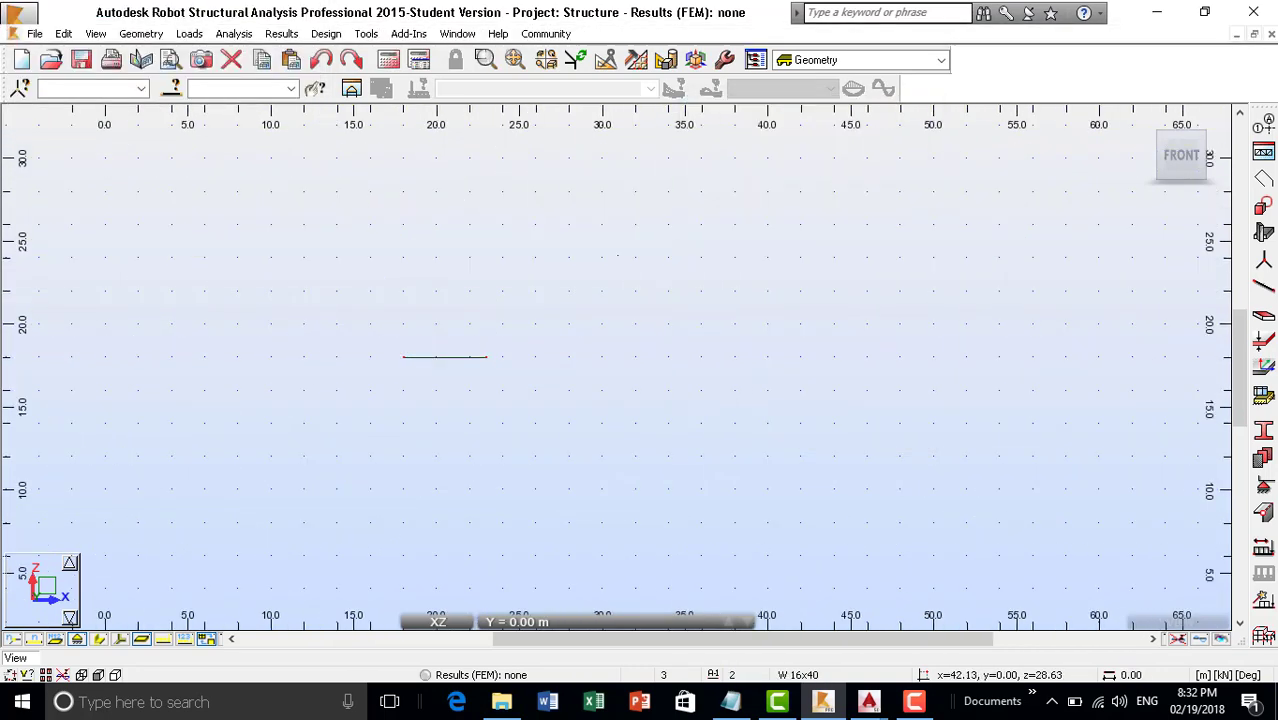
scroll(441, 356, up, 2)
scroll(441, 356, up, 3)
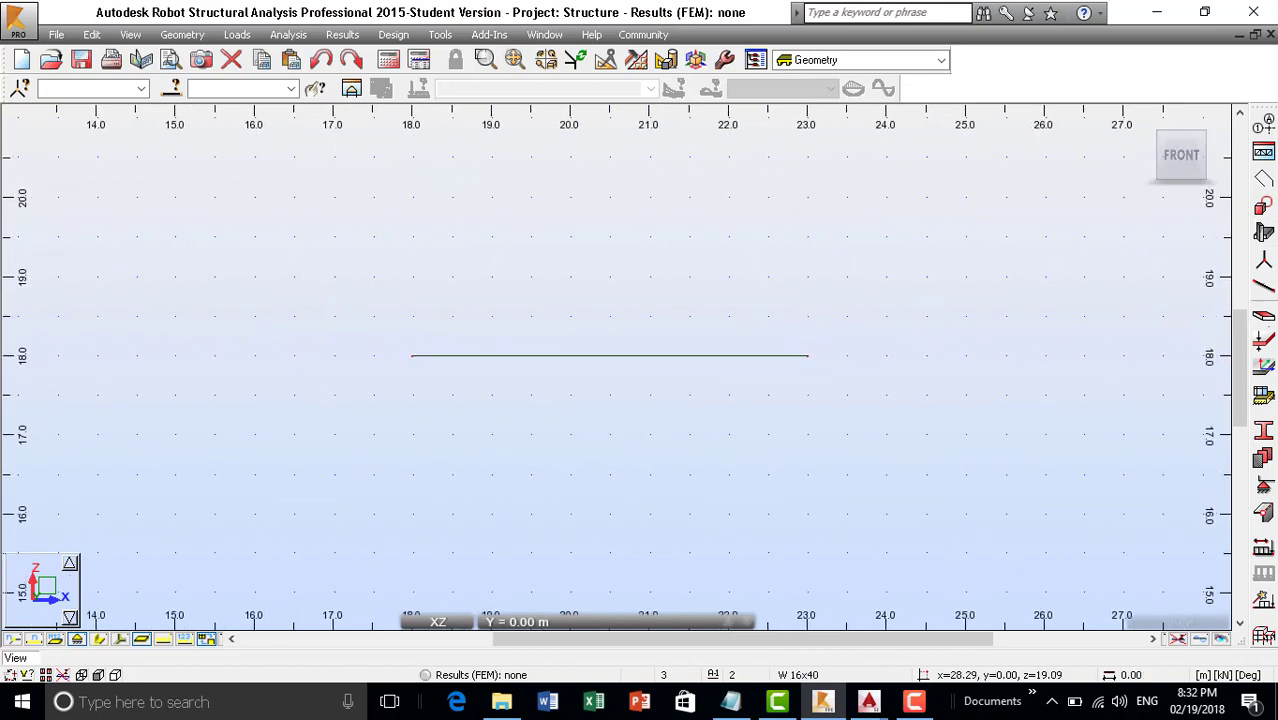
click(1263, 485)
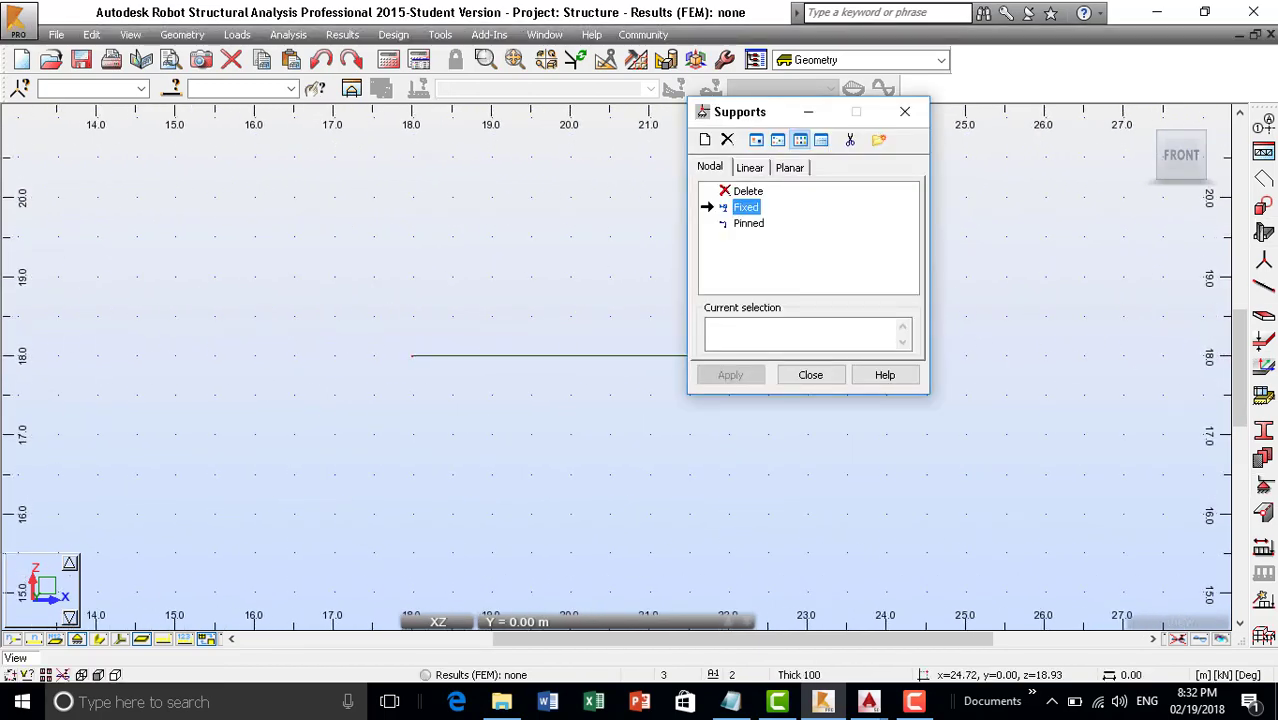
click(747, 223)
click(746, 208)
click(748, 223)
click(412, 355)
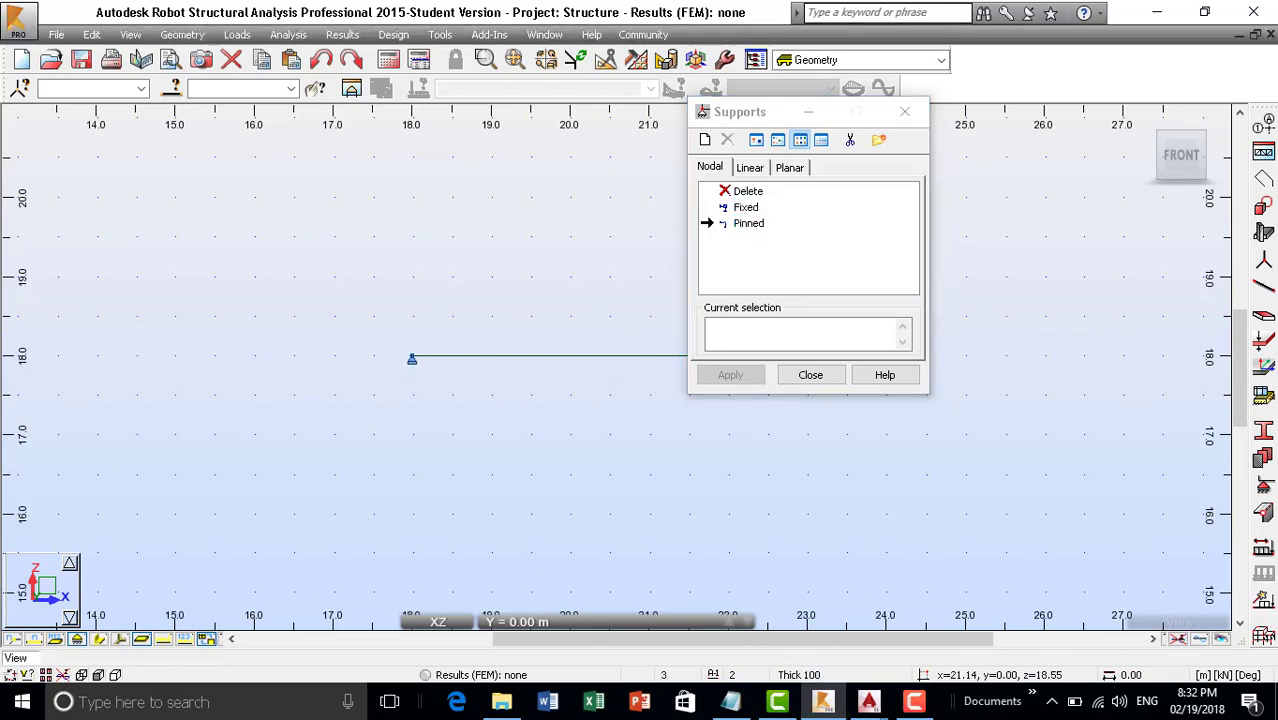
Step: Start a new rigid nodal support definition and label it Roller
click(710, 167)
click(750, 168)
click(789, 168)
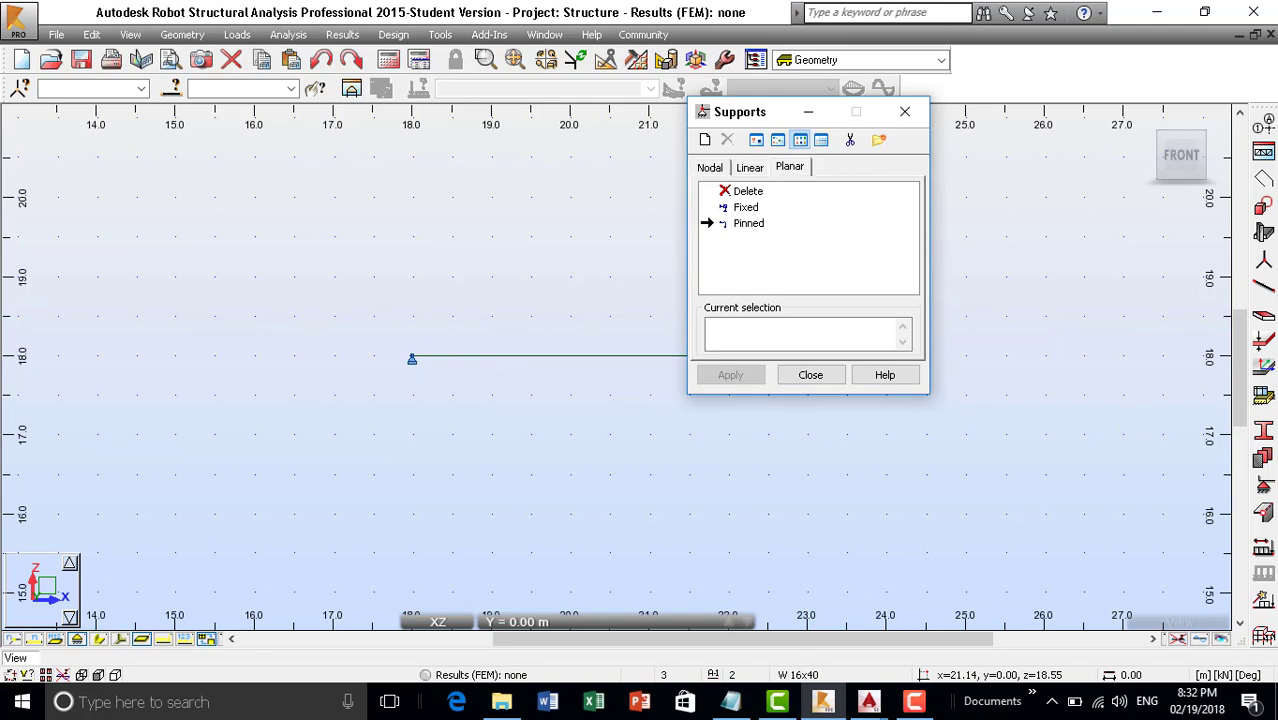
click(710, 167)
click(705, 139)
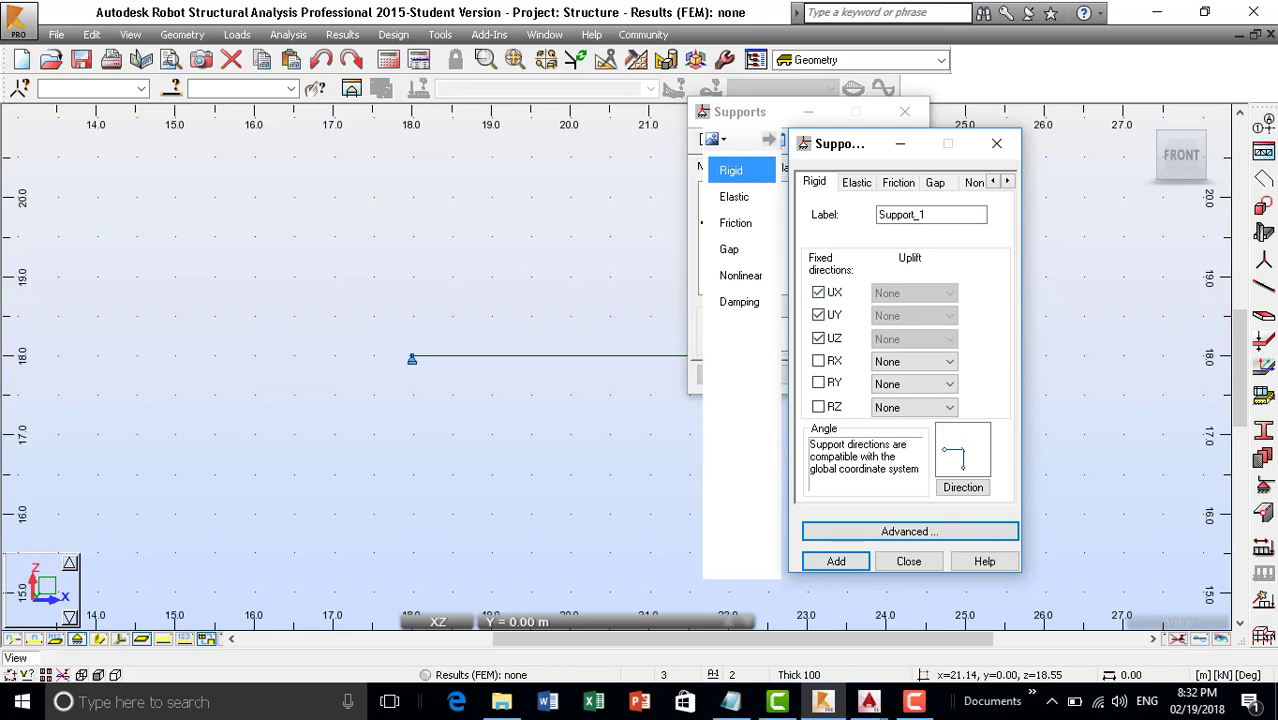
text(root)
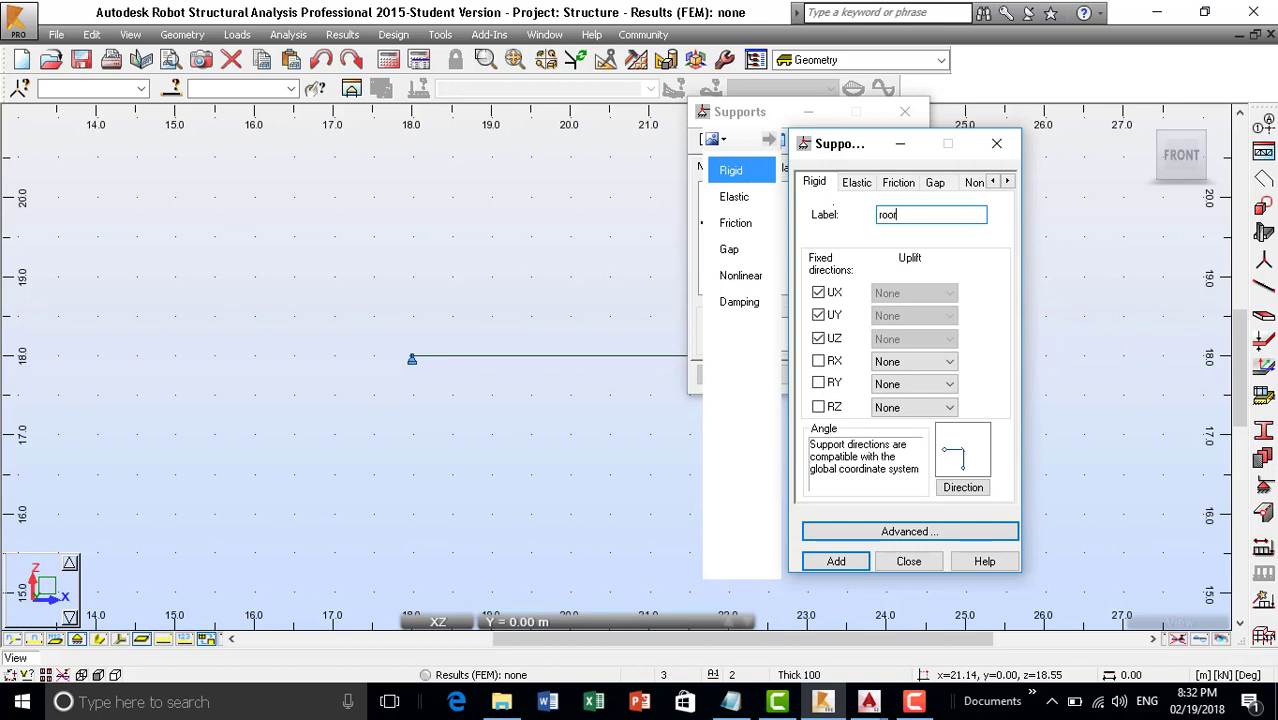
text(ooler)
key(BackSpace)
key(BackSpace)
text(lle)
key(Delete)
text(R)
Step: Fix only the UZ direction of the Roller support, leaving UX and UY free, and add it to the support list
click(819, 293)
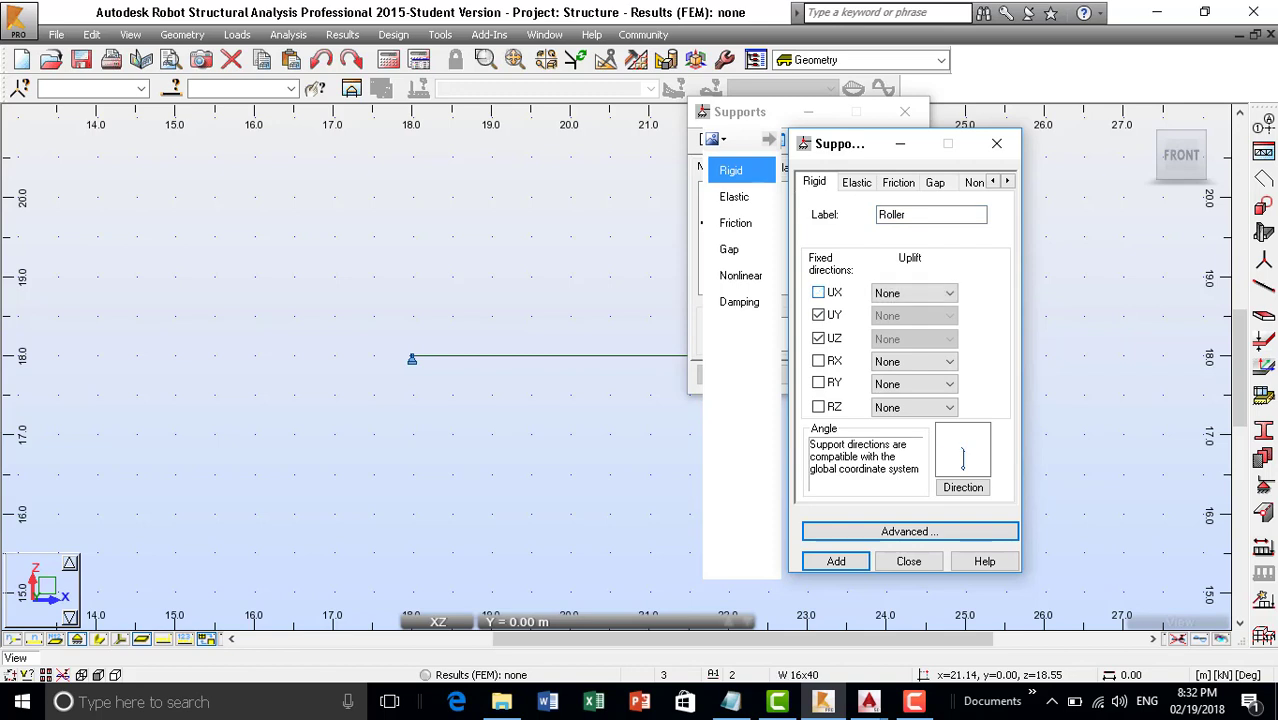
click(818, 338)
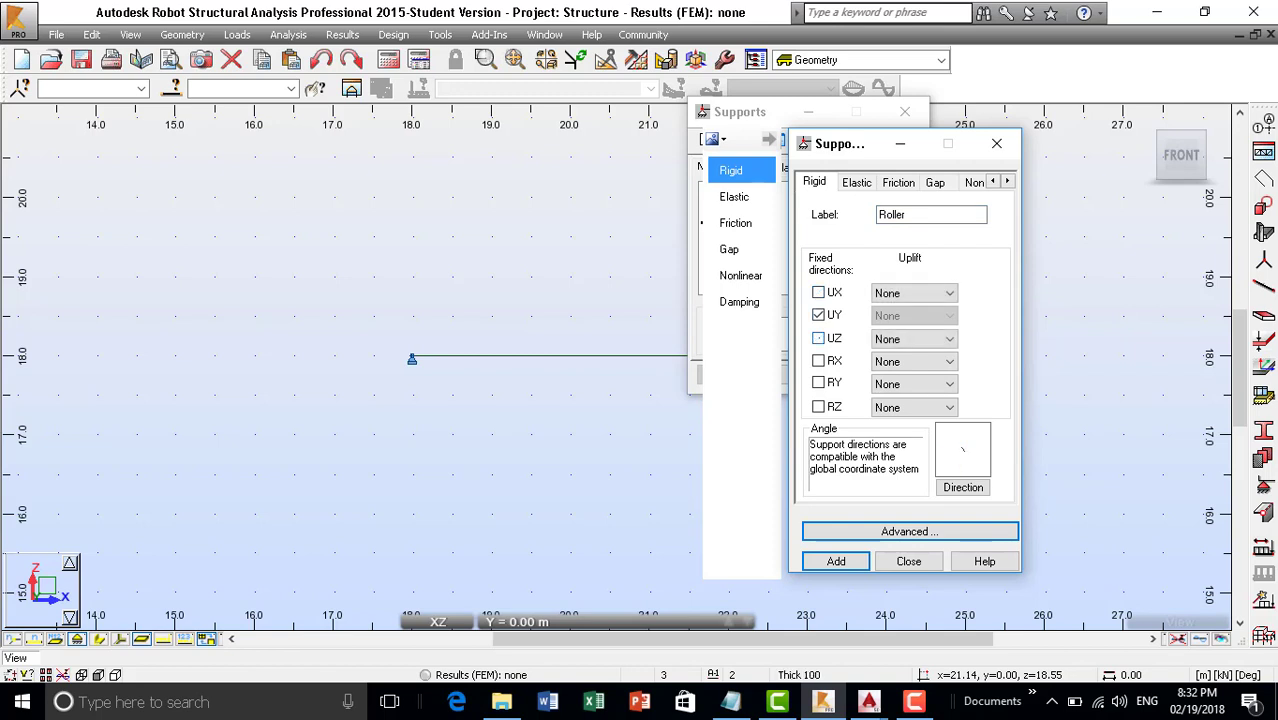
click(818, 315)
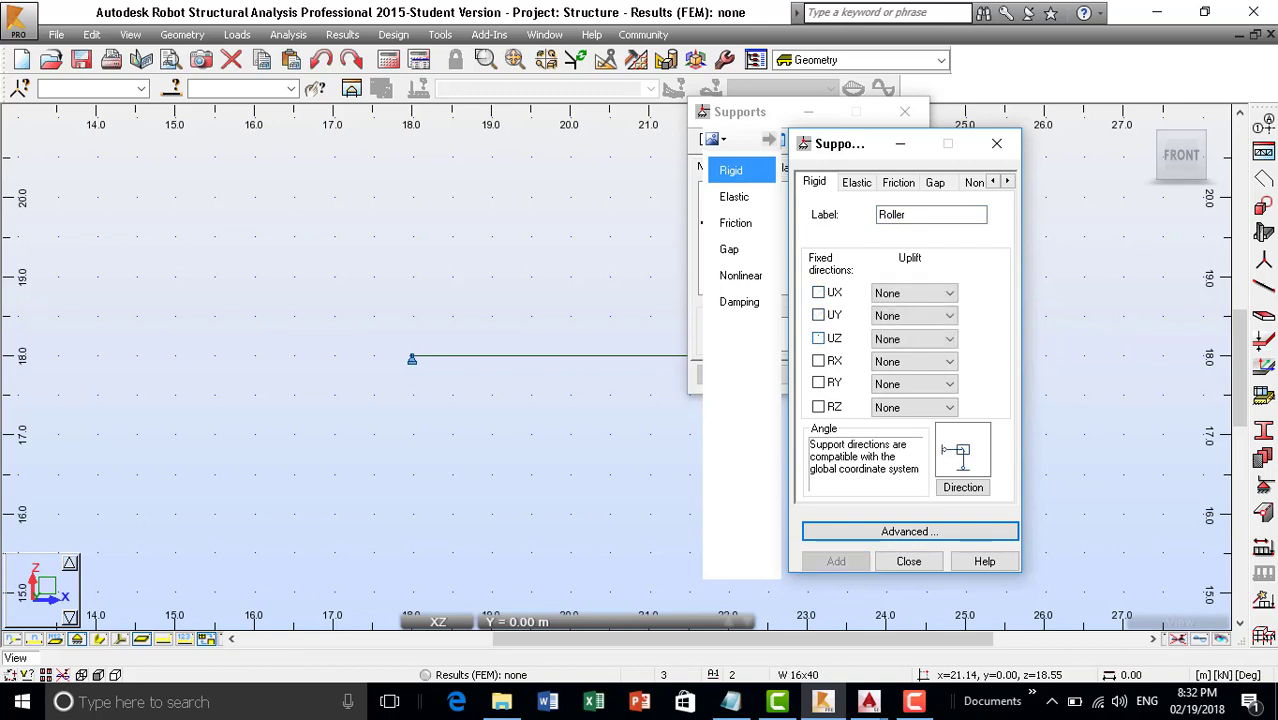
key(space)
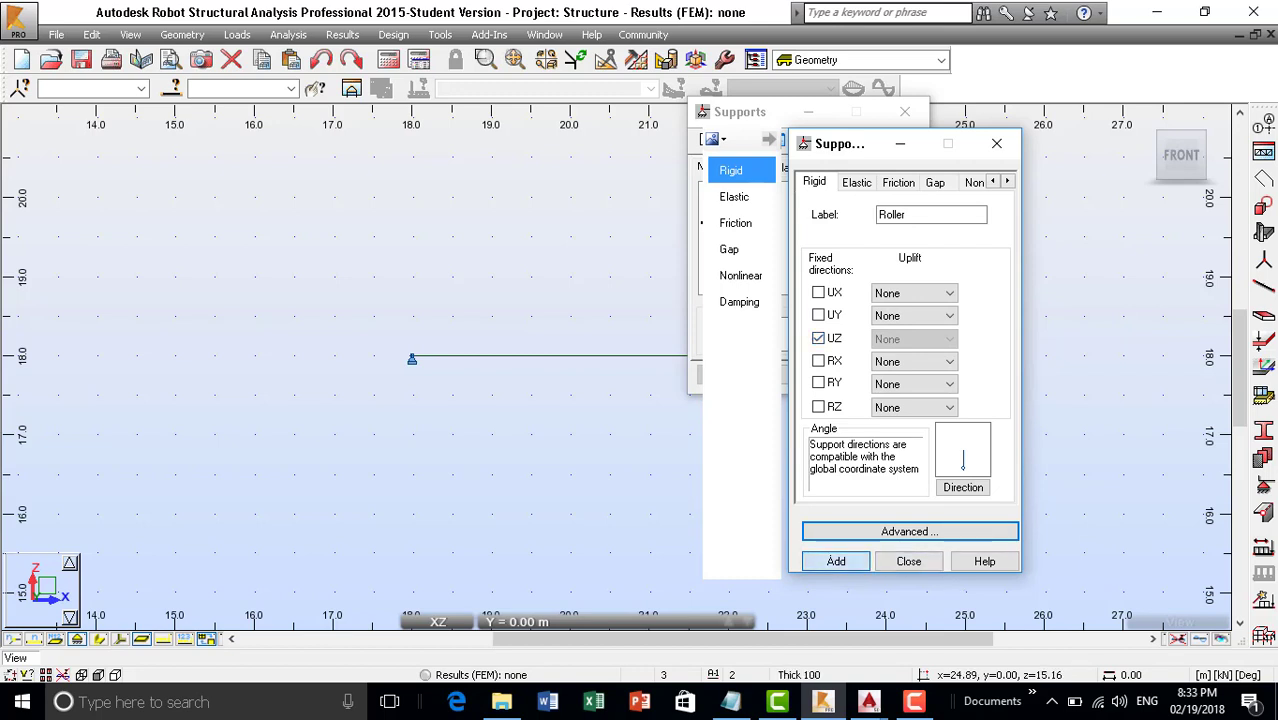
click(836, 561)
click(908, 561)
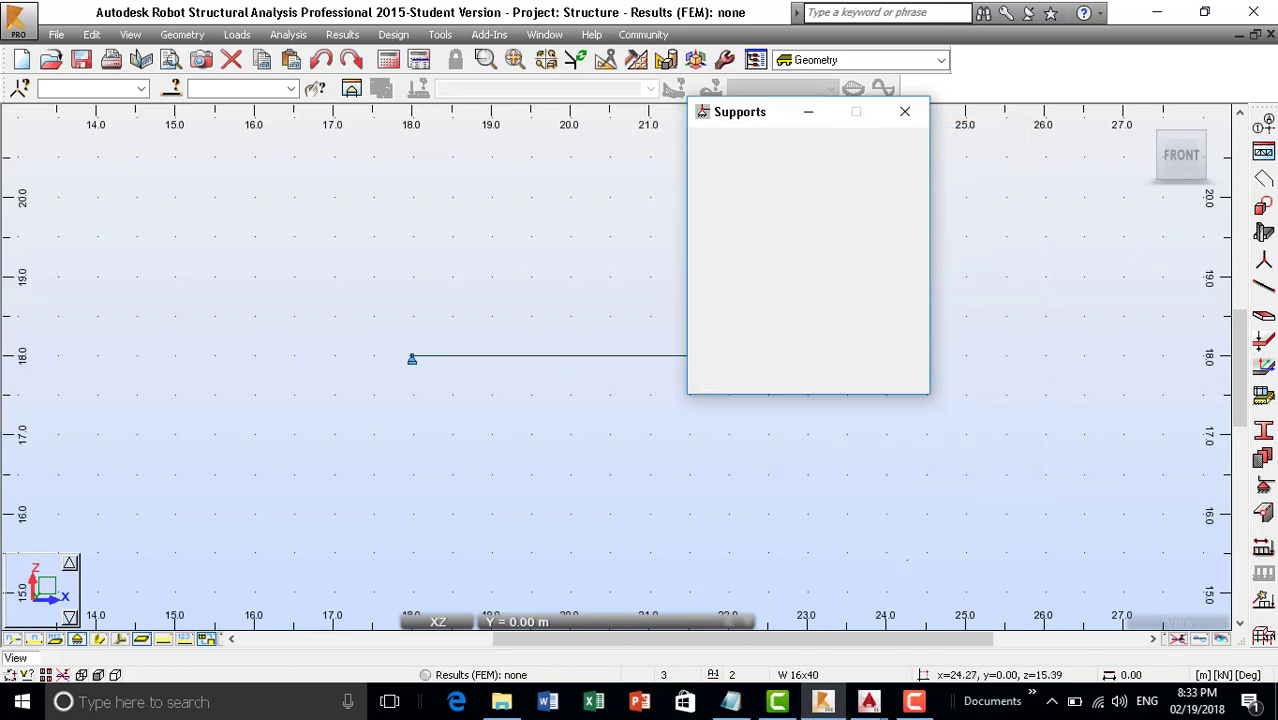
Step: Assign the Roller support to the beam's end node at X = 23 m and finish defining supports
middle_drag(412, 441, 309, 506)
click(704, 421)
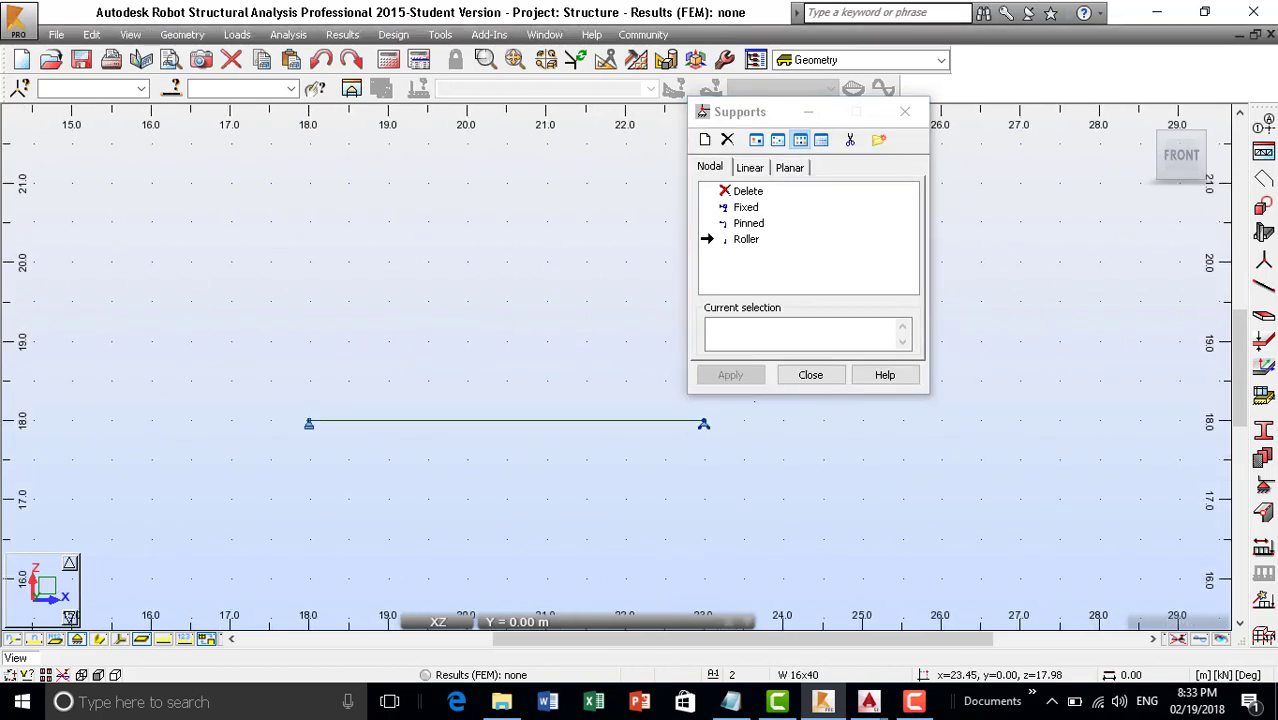
click(808, 376)
Step: Create two load cases of dead nature named SW and DL
middle_drag(470, 407, 625, 349)
scroll(766, 362, up, 1)
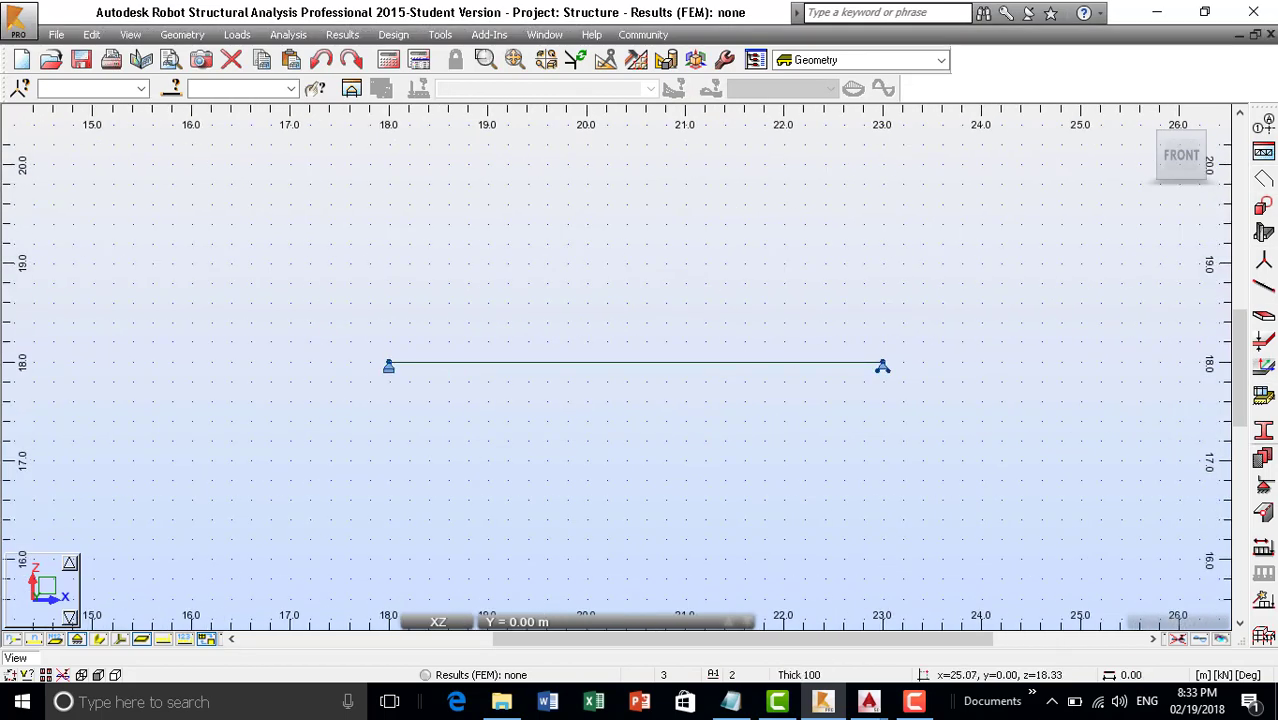
click(1263, 547)
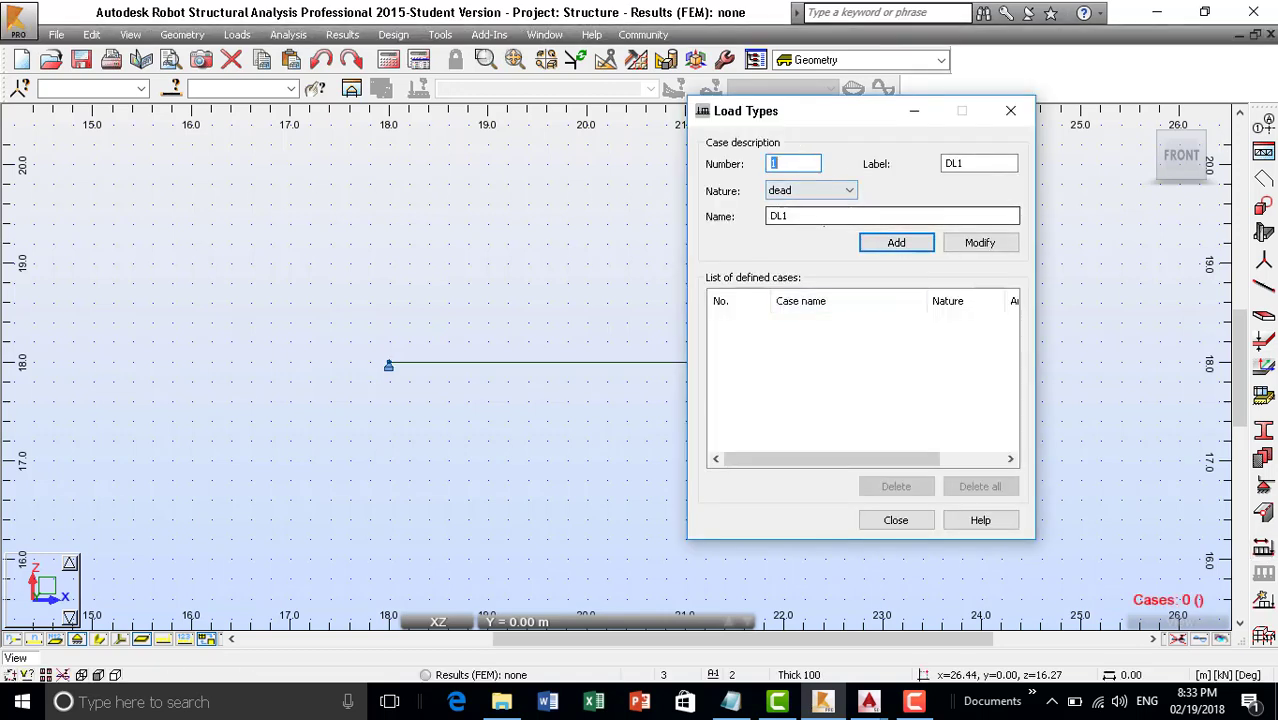
click(821, 214)
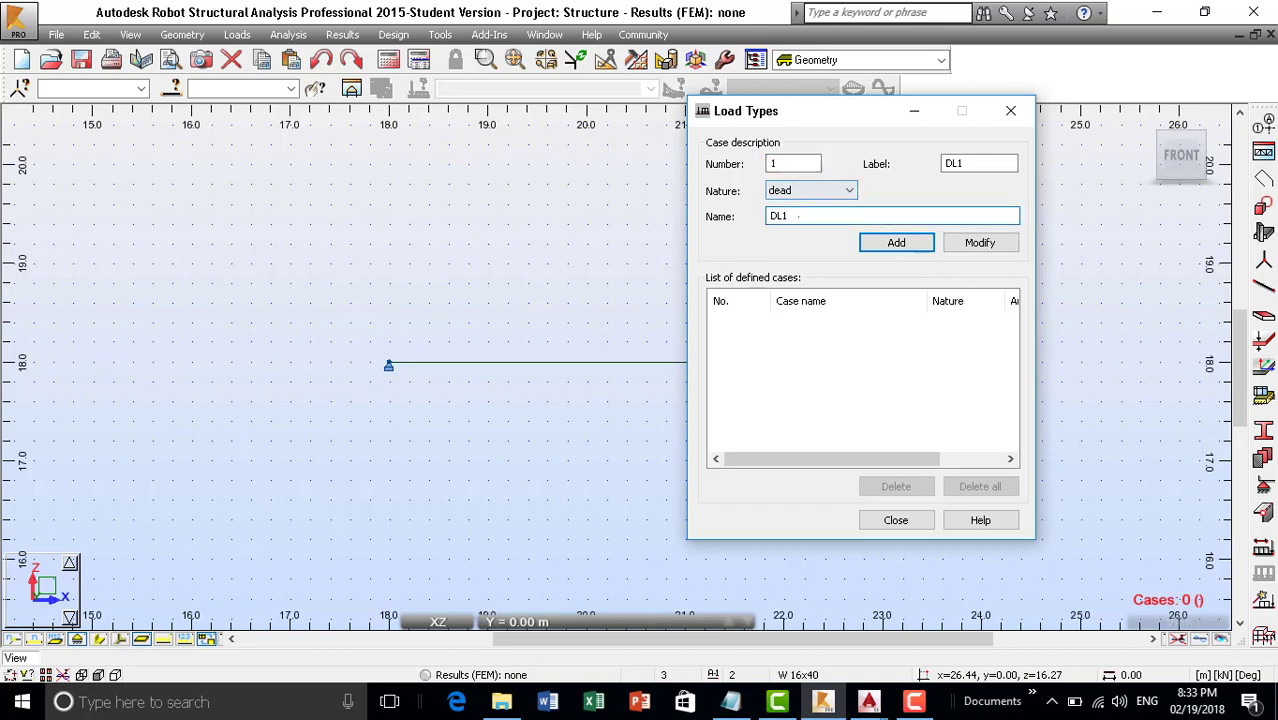
drag(821, 216, 760, 216)
text(SW)
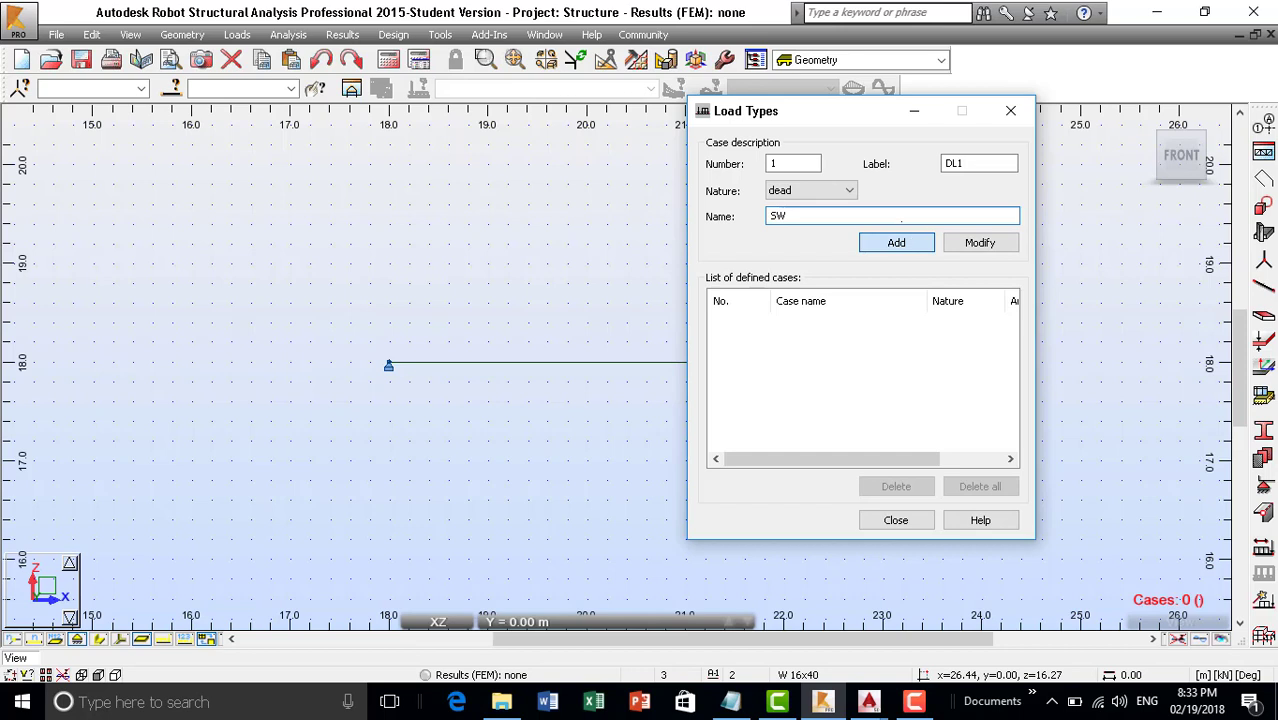
key(Return)
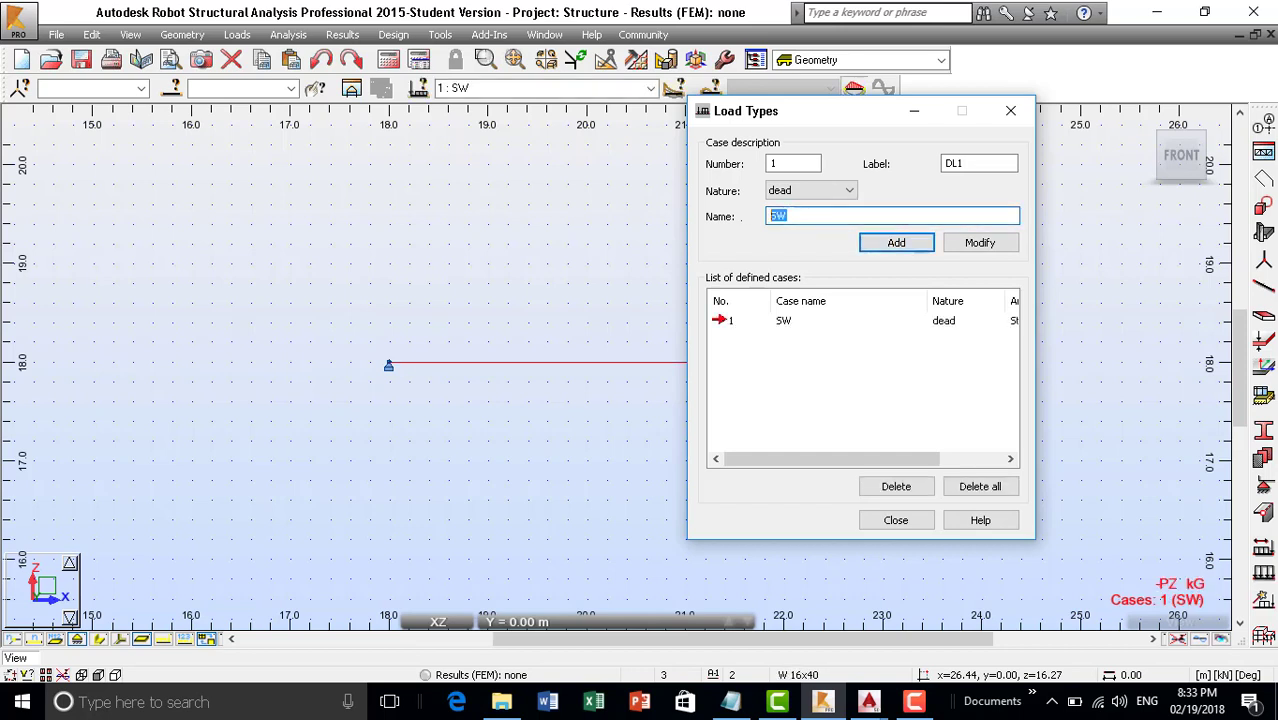
text(DL)
key(Return)
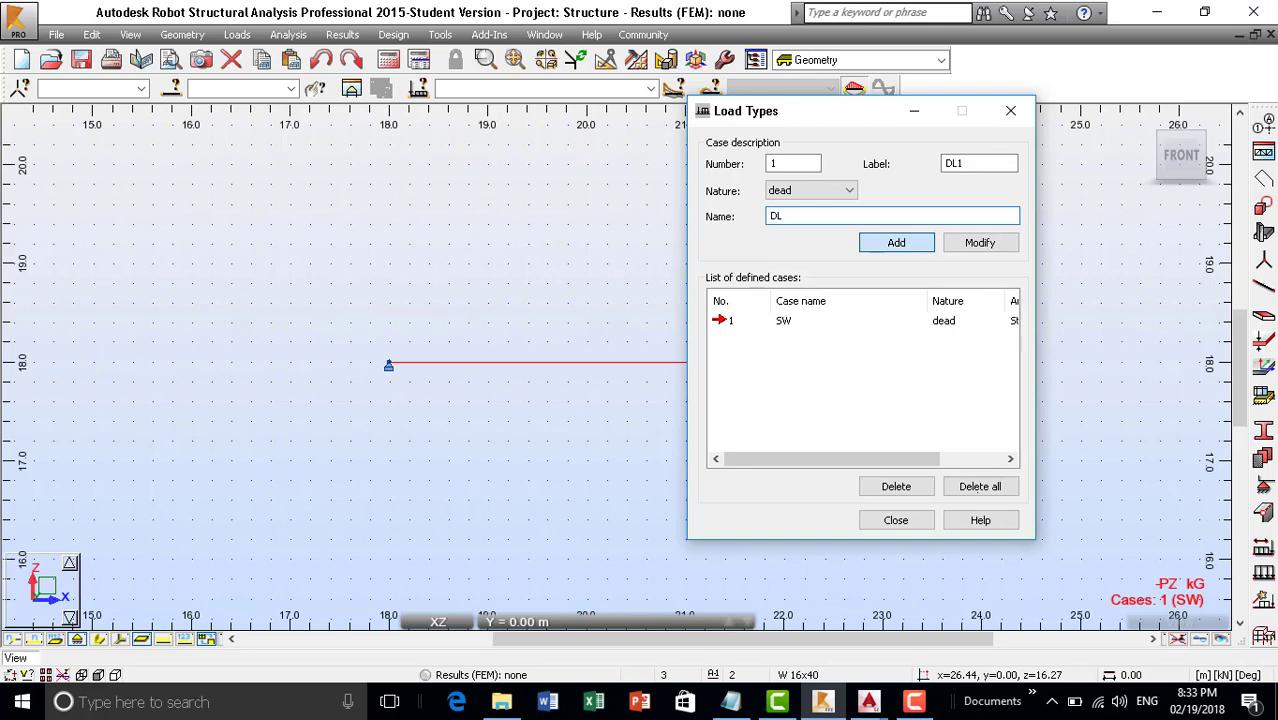
click(898, 520)
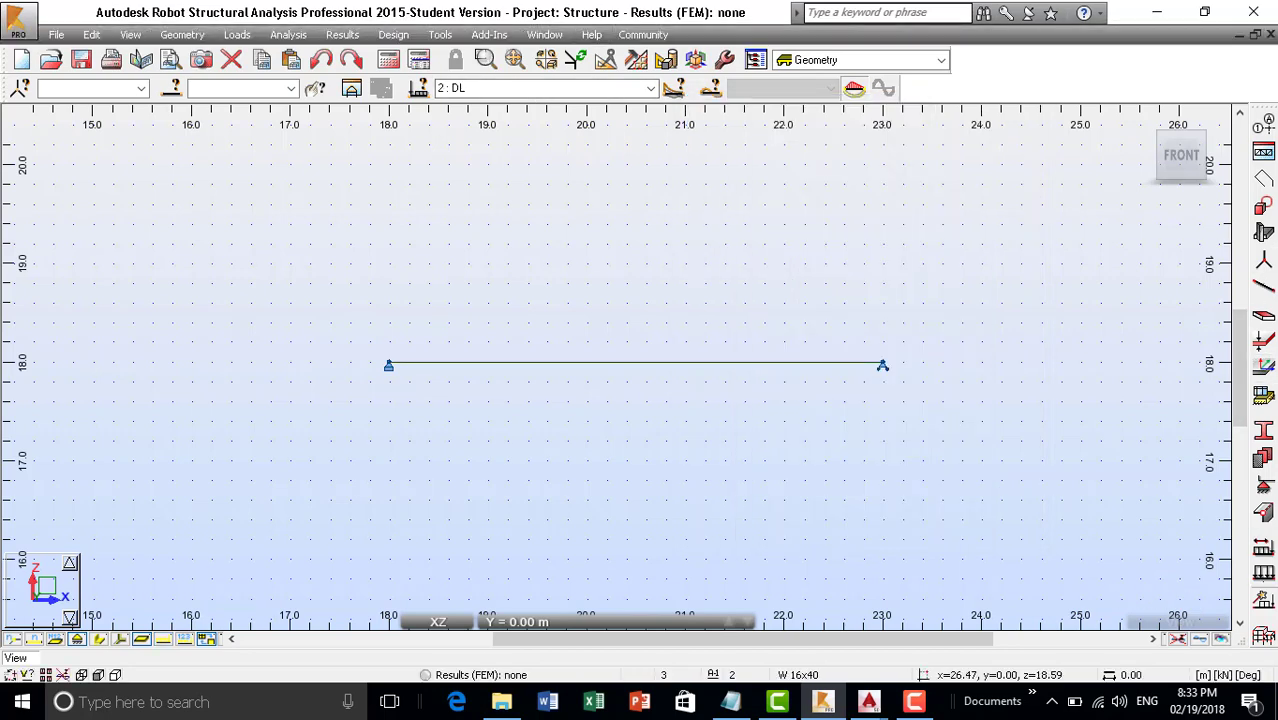
Step: Apply a uniform bar load of -5 kN/m in the global Z direction to the beam under case DL
click(1263, 574)
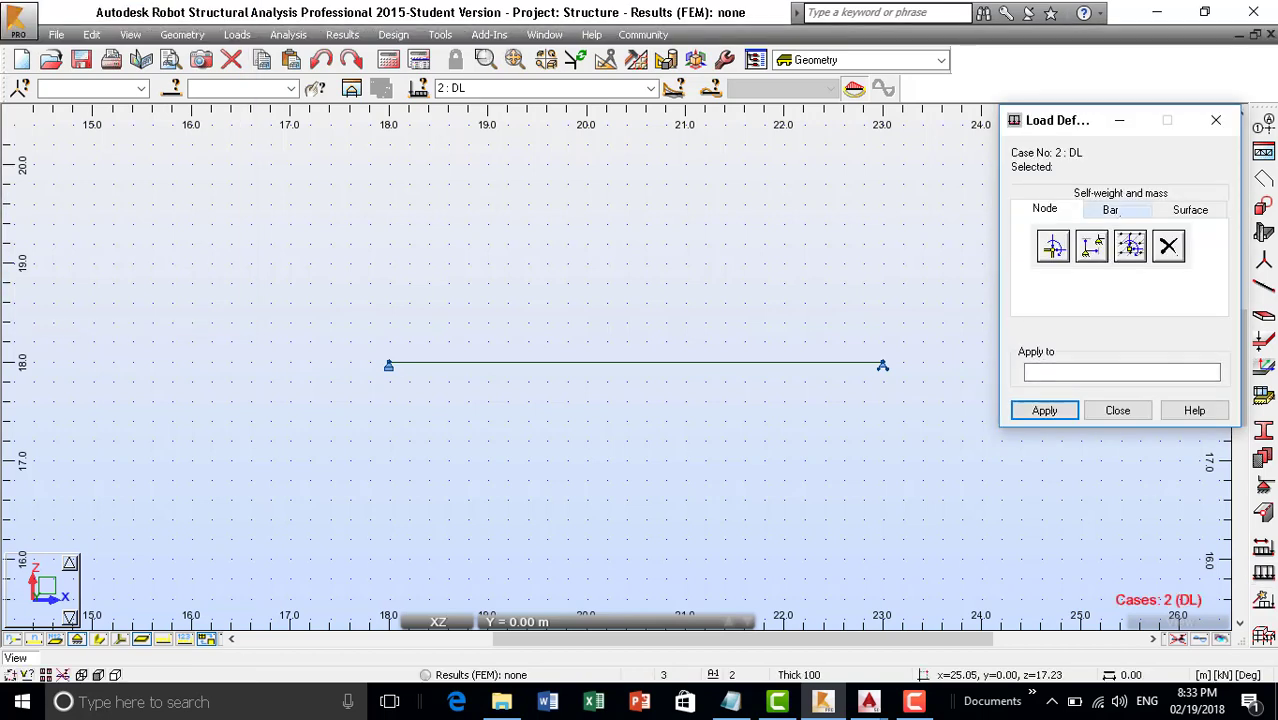
click(1112, 210)
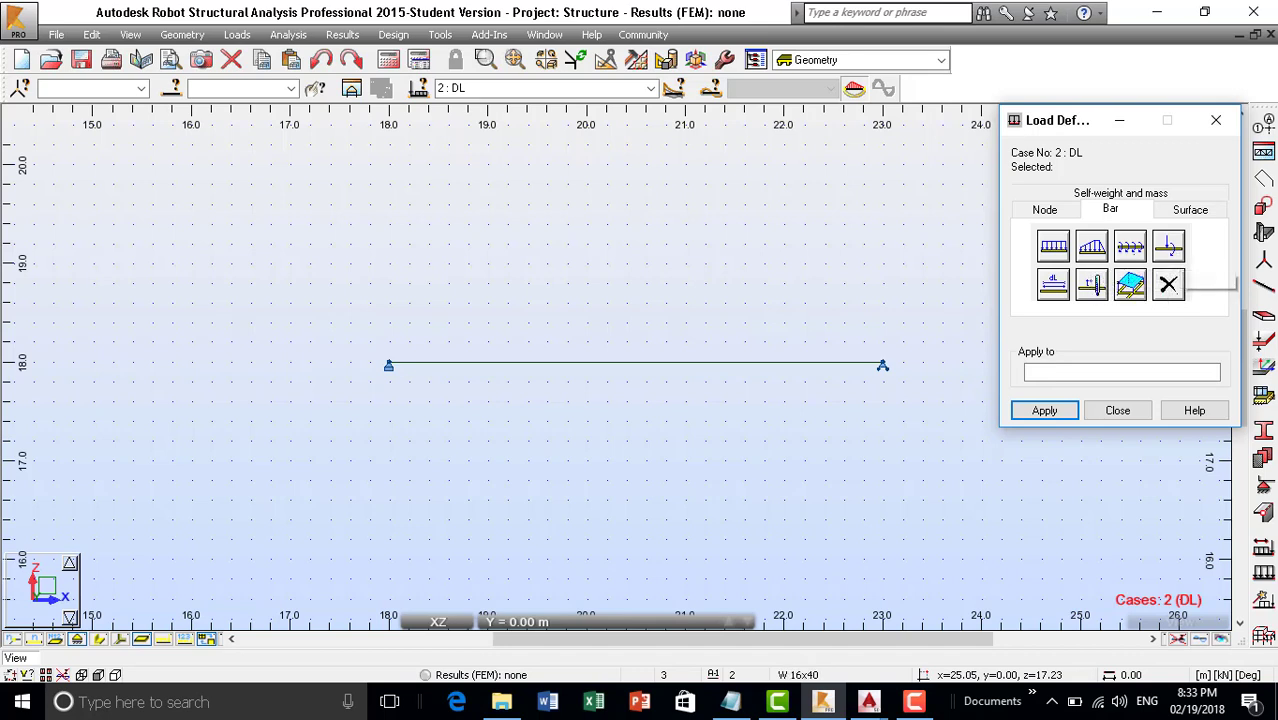
click(1053, 246)
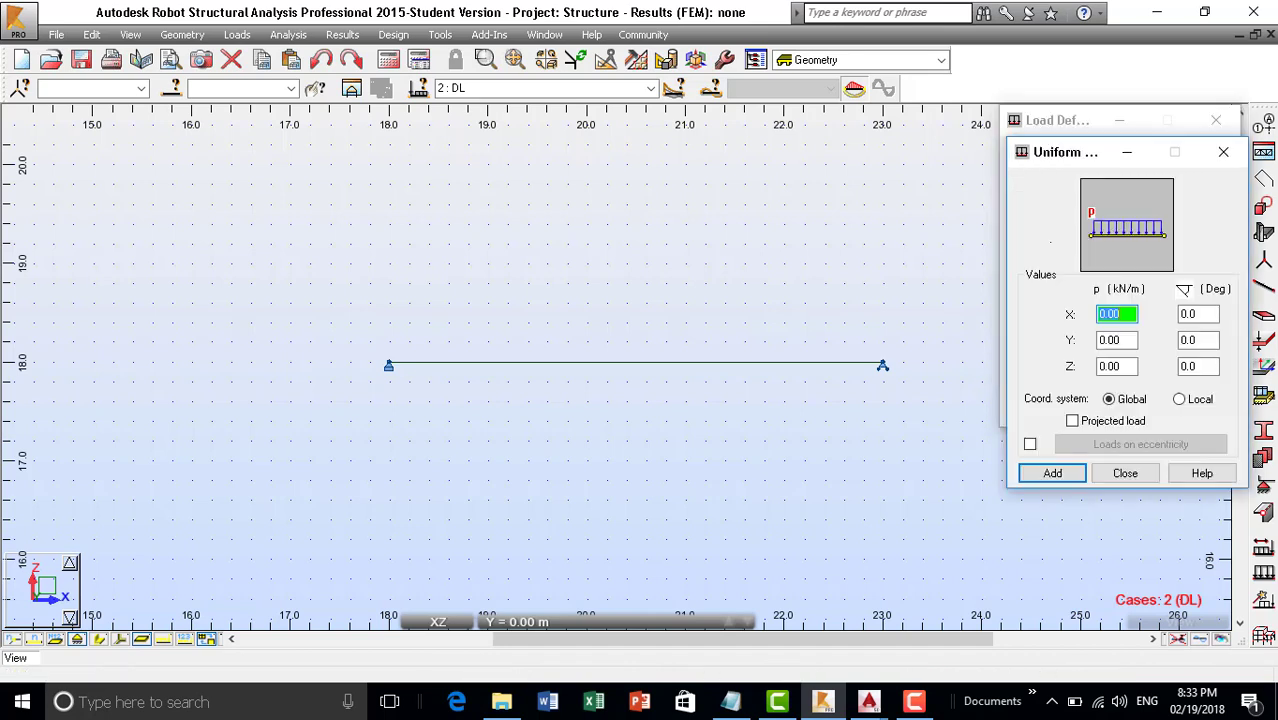
double_click(1112, 367)
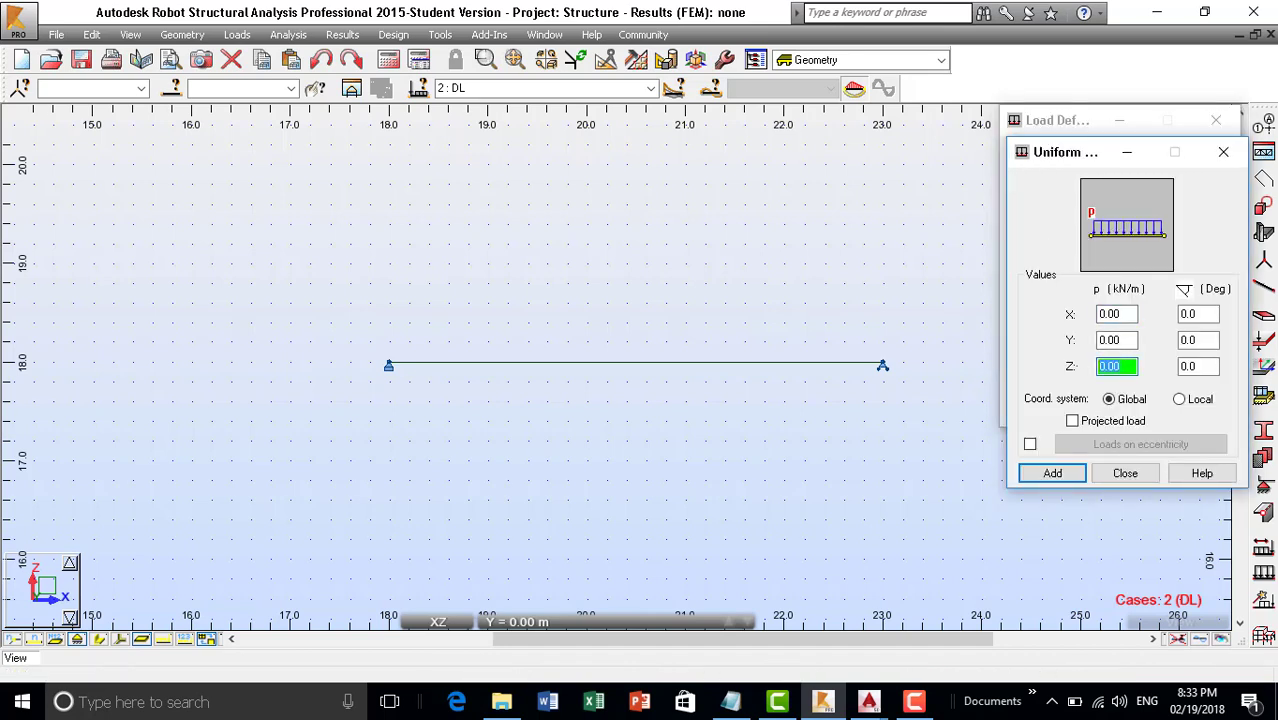
text(-5)
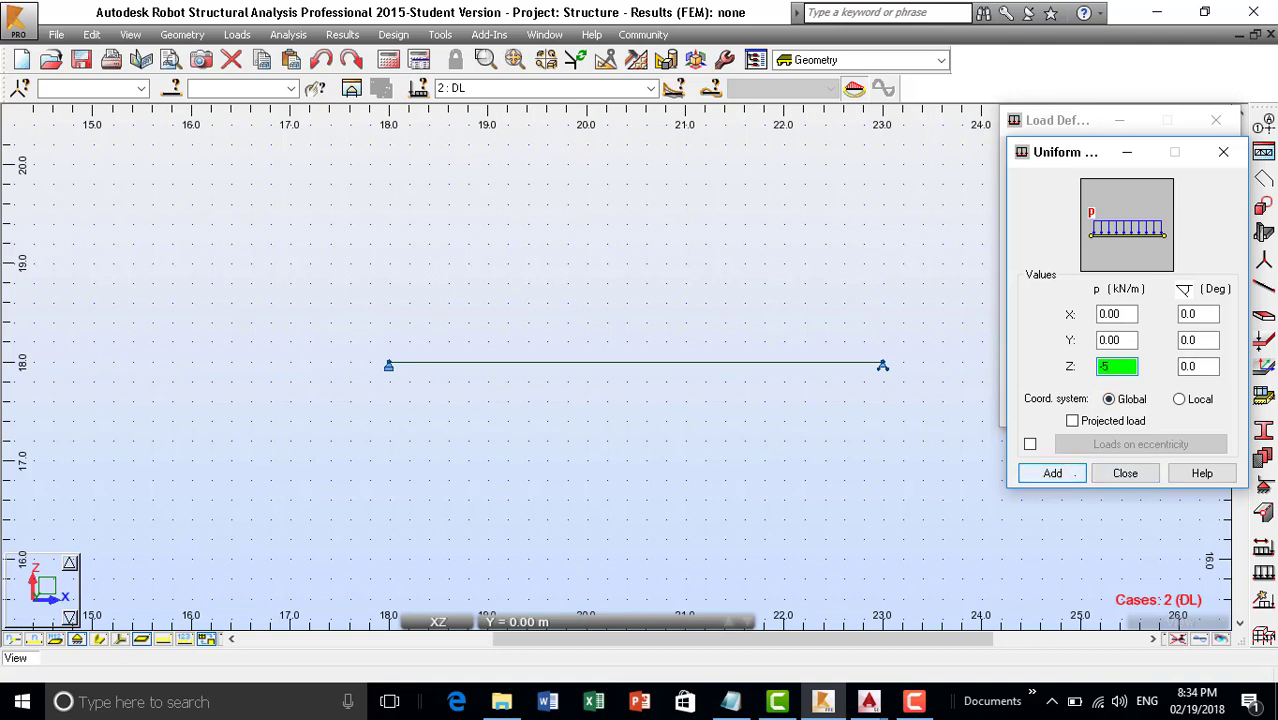
key(Return)
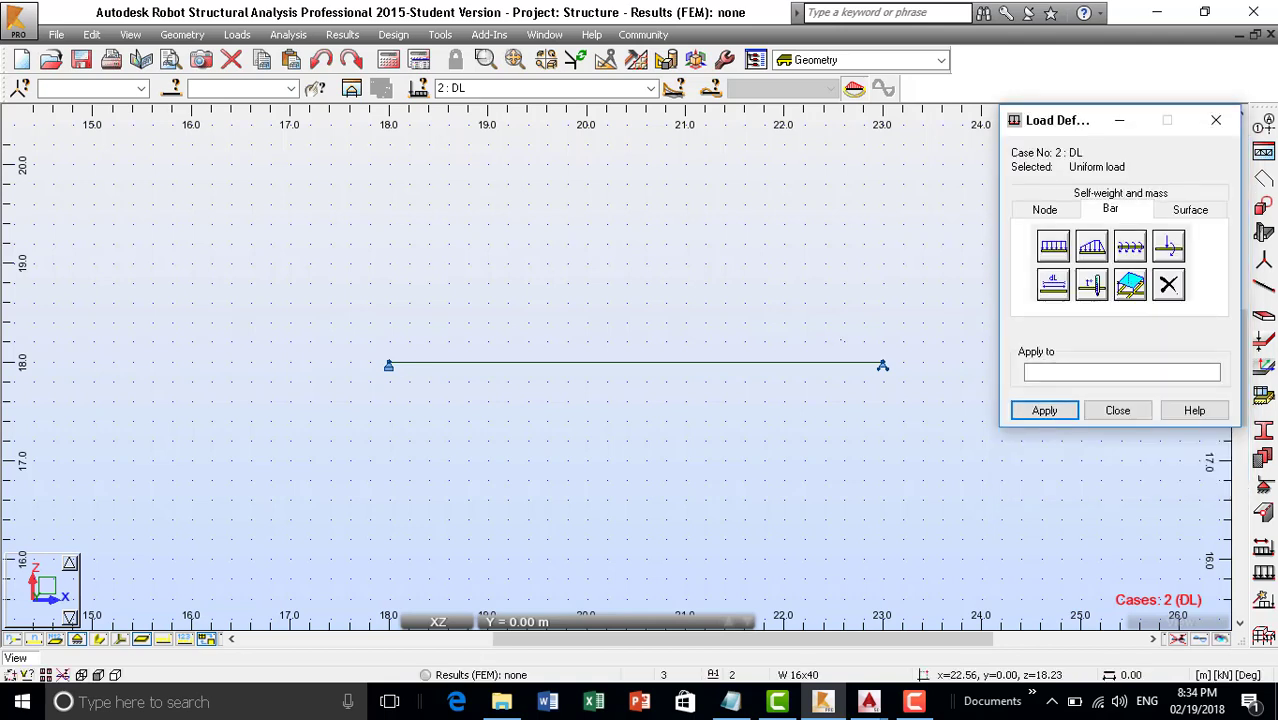
click(474, 363)
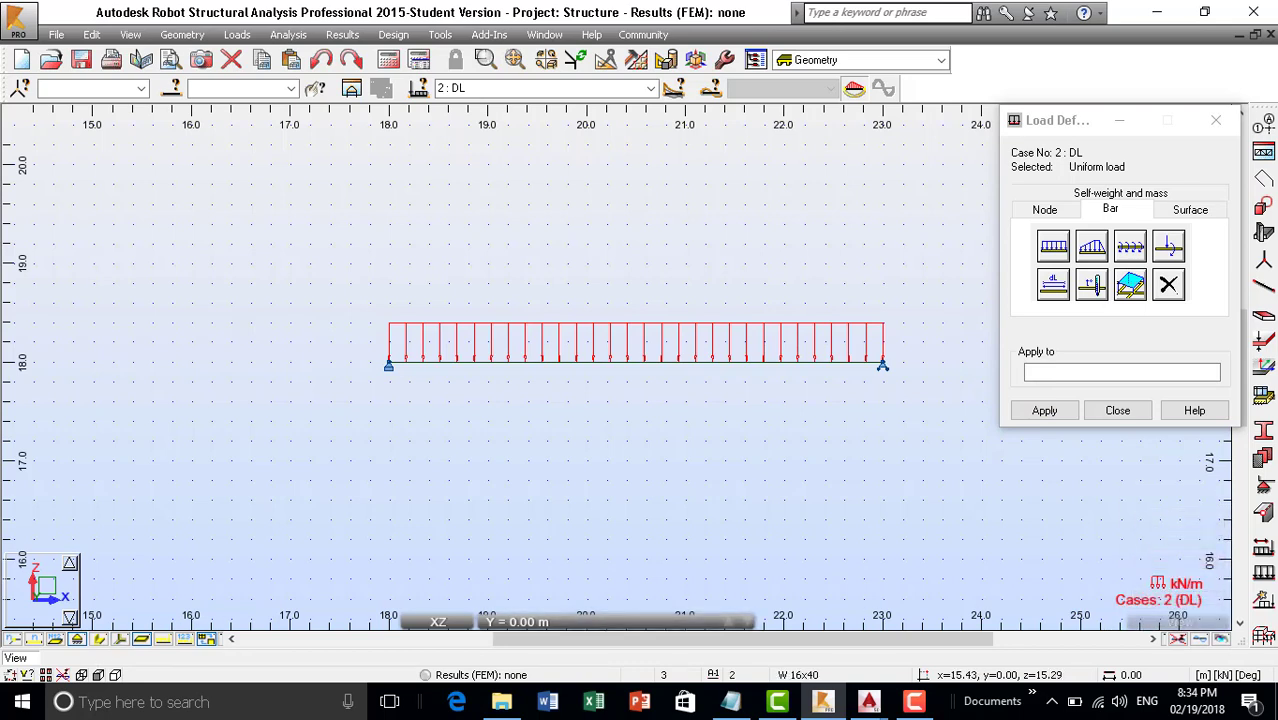
Step: Finish defining loads and display both the load symbols and the load values on the beam
click(185, 639)
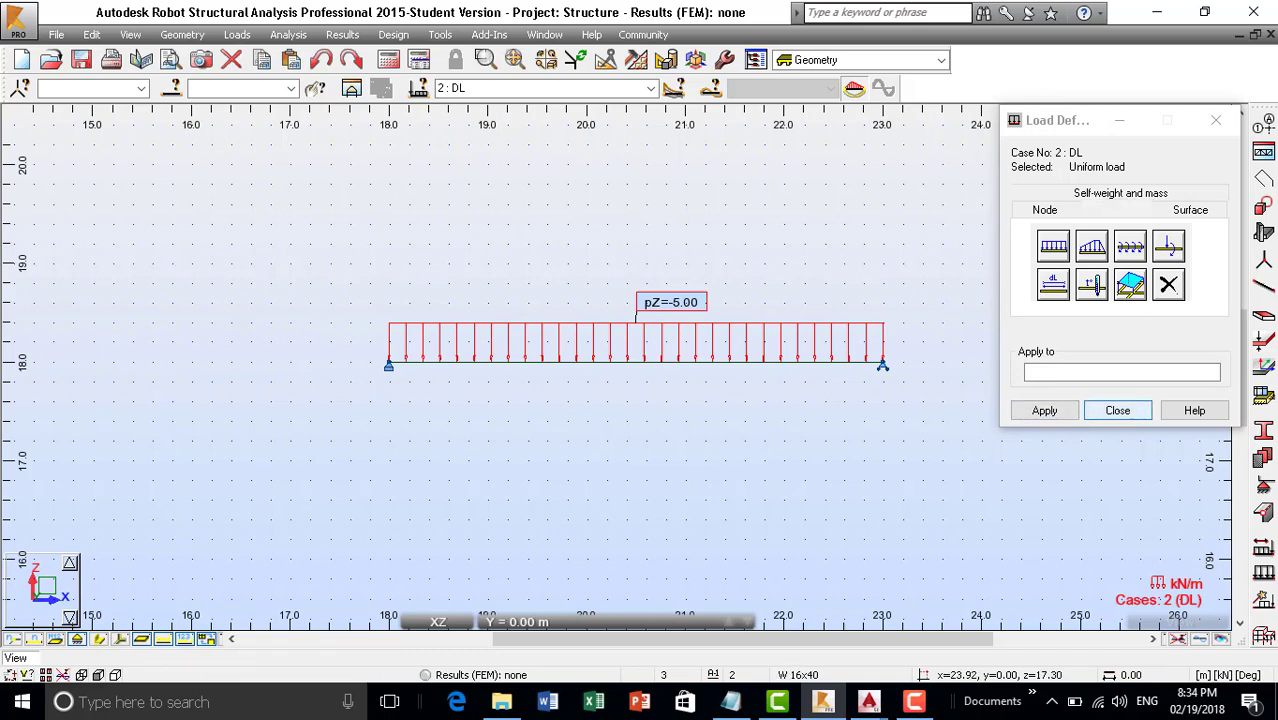
click(1117, 410)
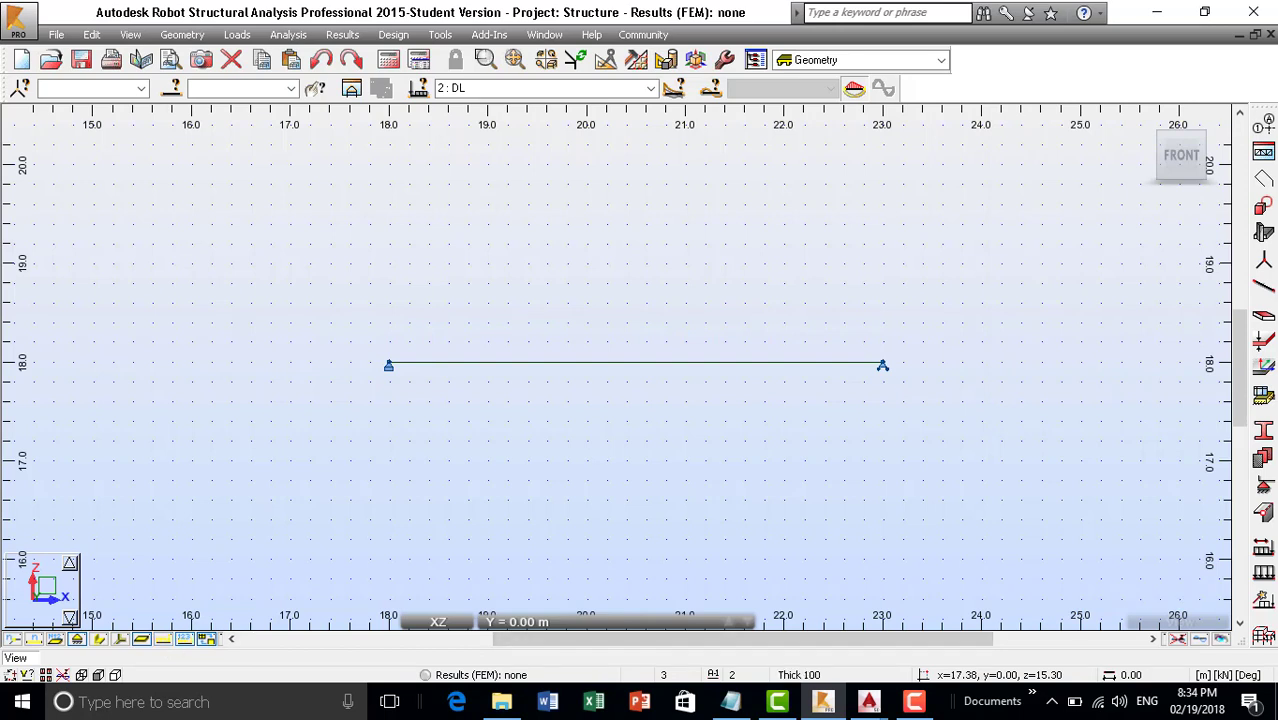
click(164, 639)
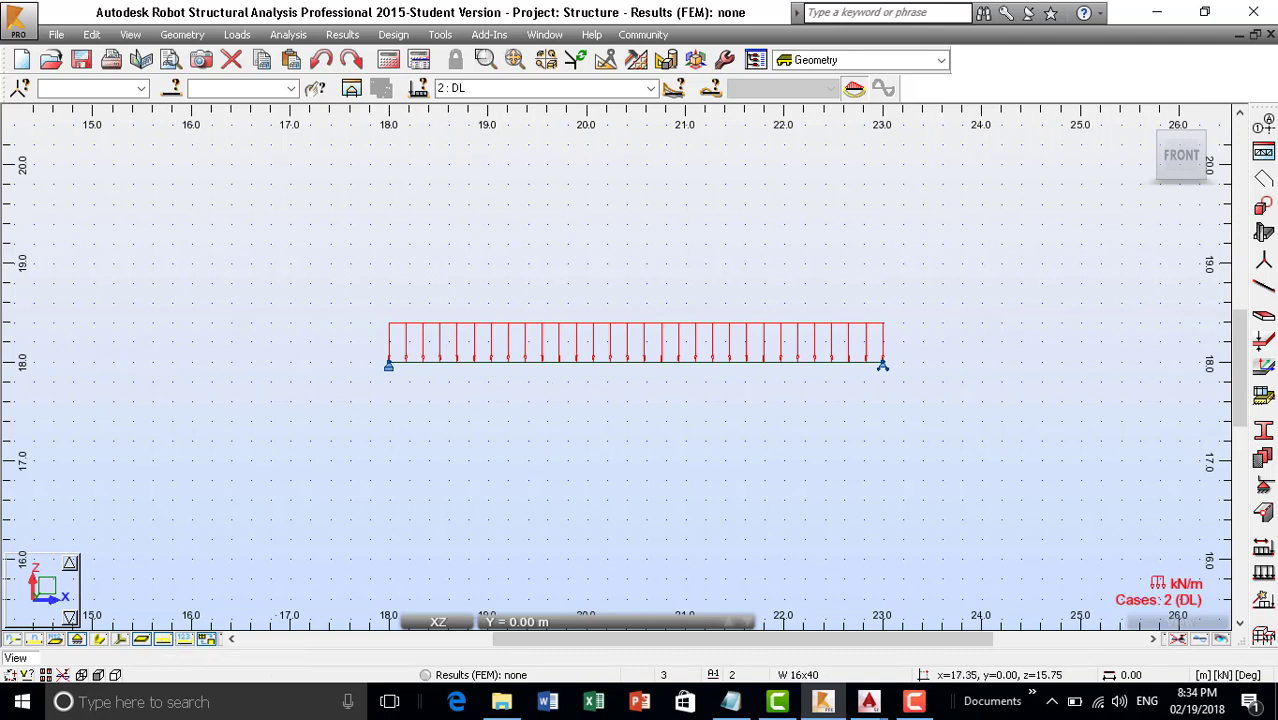
click(185, 639)
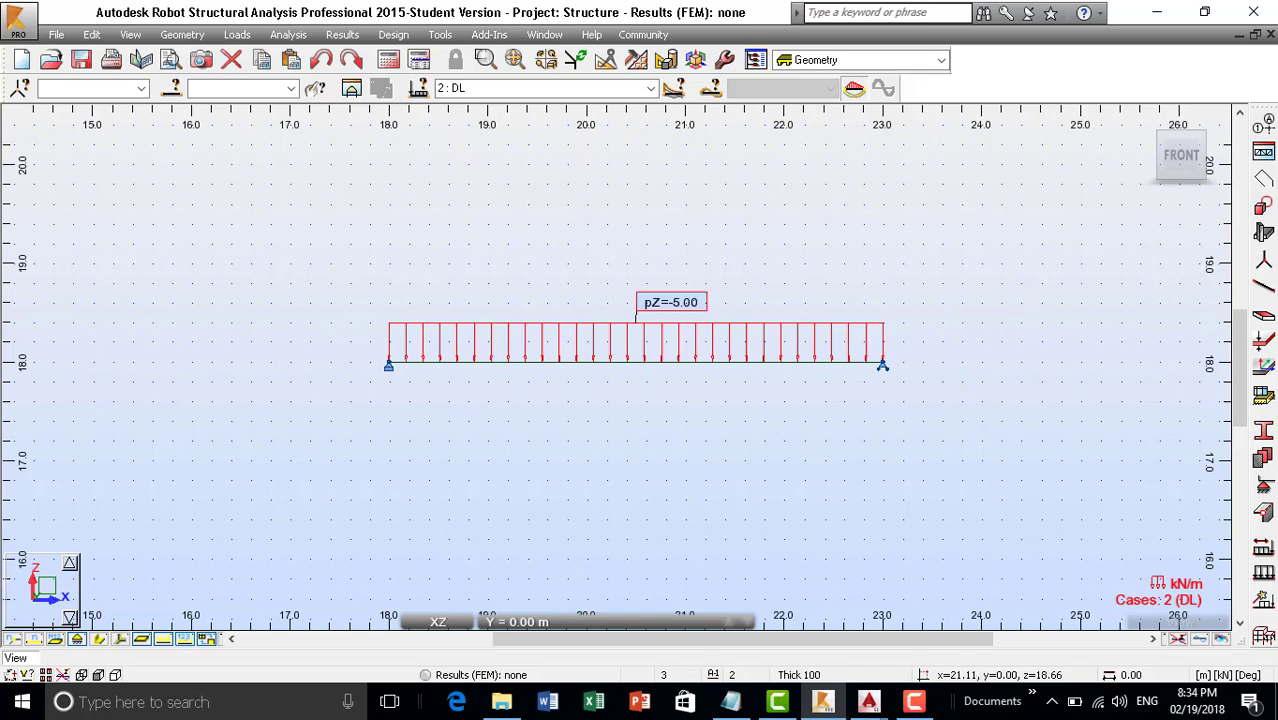
Step: Run the static analysis, continuing past the instability warnings at node 2, and dismiss the calculation messages
middle_drag(695, 399, 648, 421)
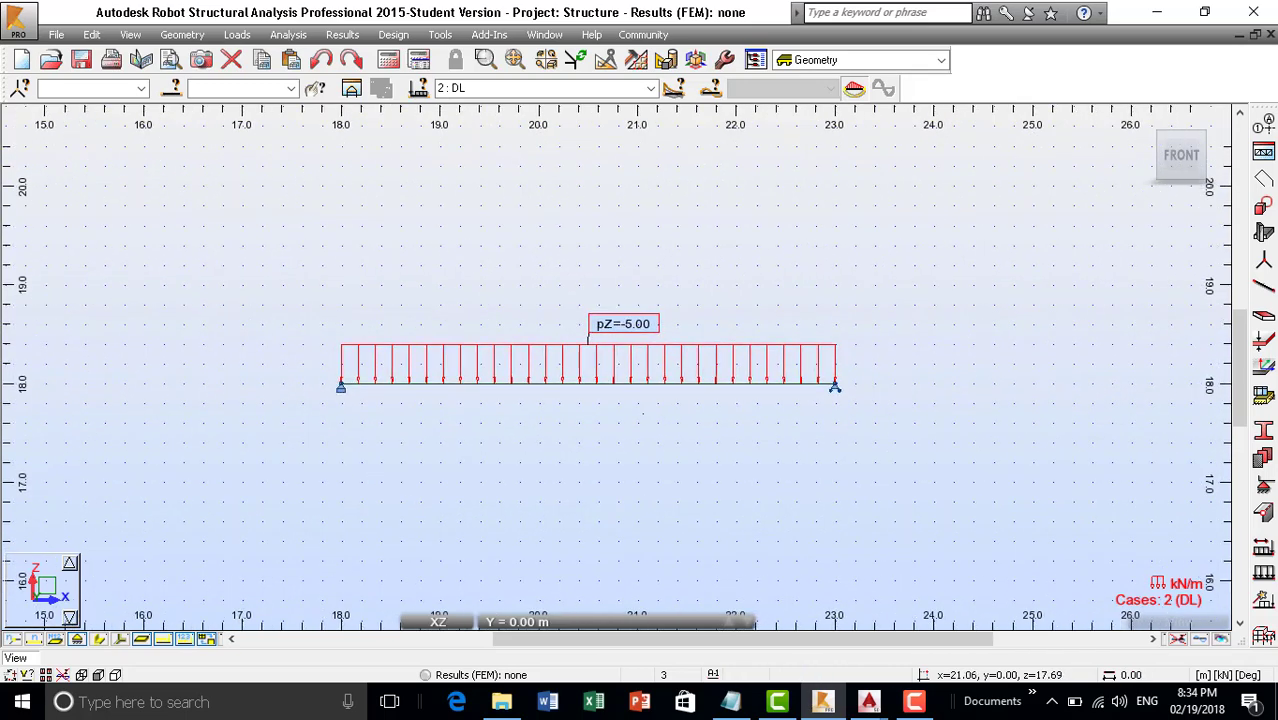
middle_drag(553, 444, 584, 470)
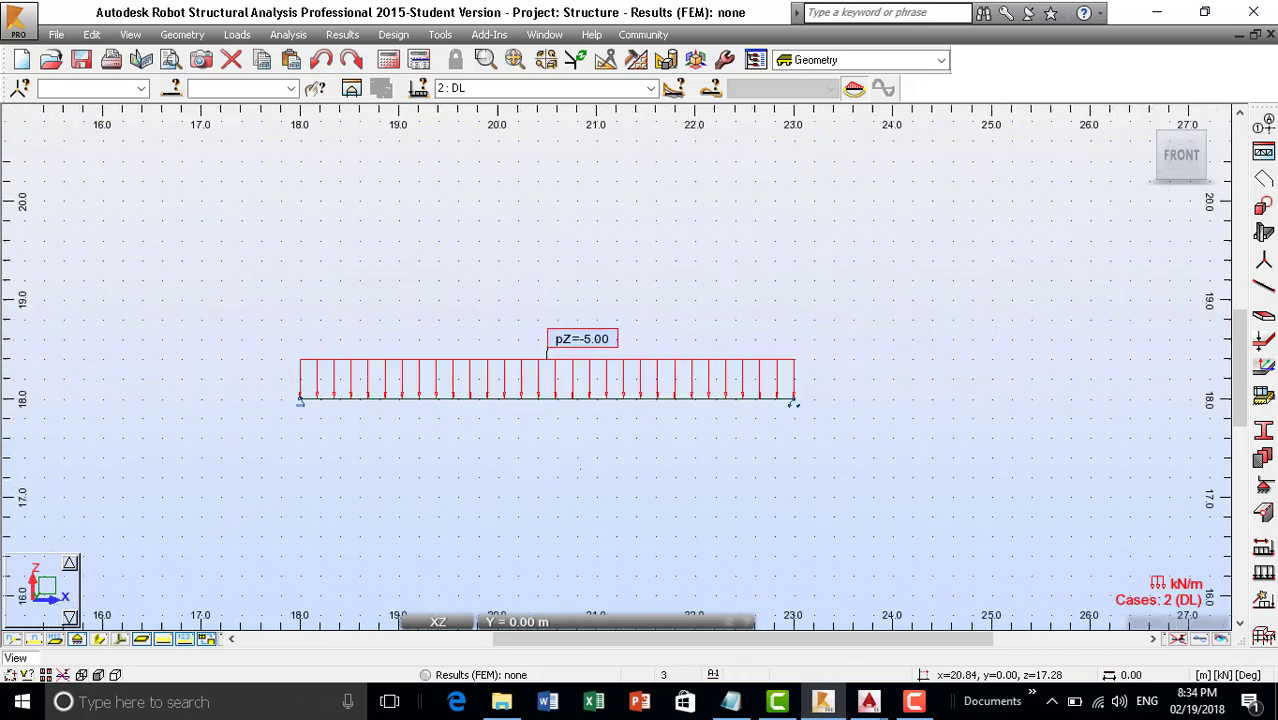
click(388, 59)
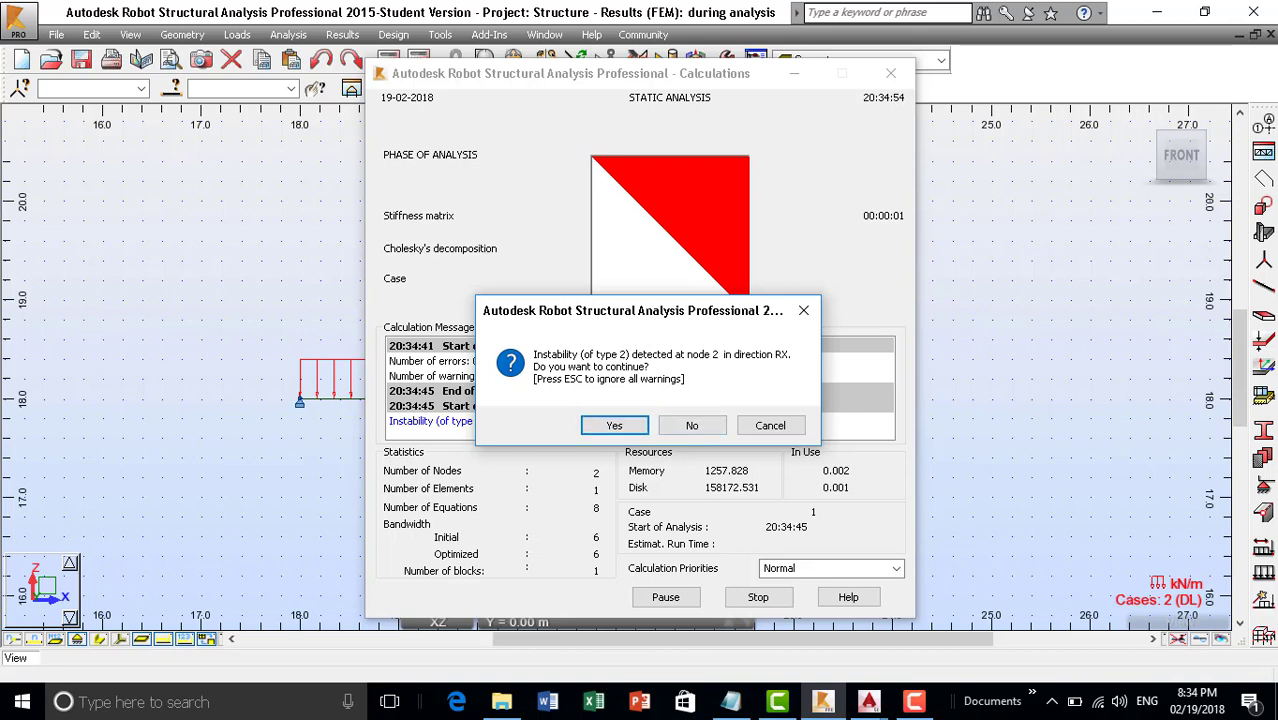
click(628, 425)
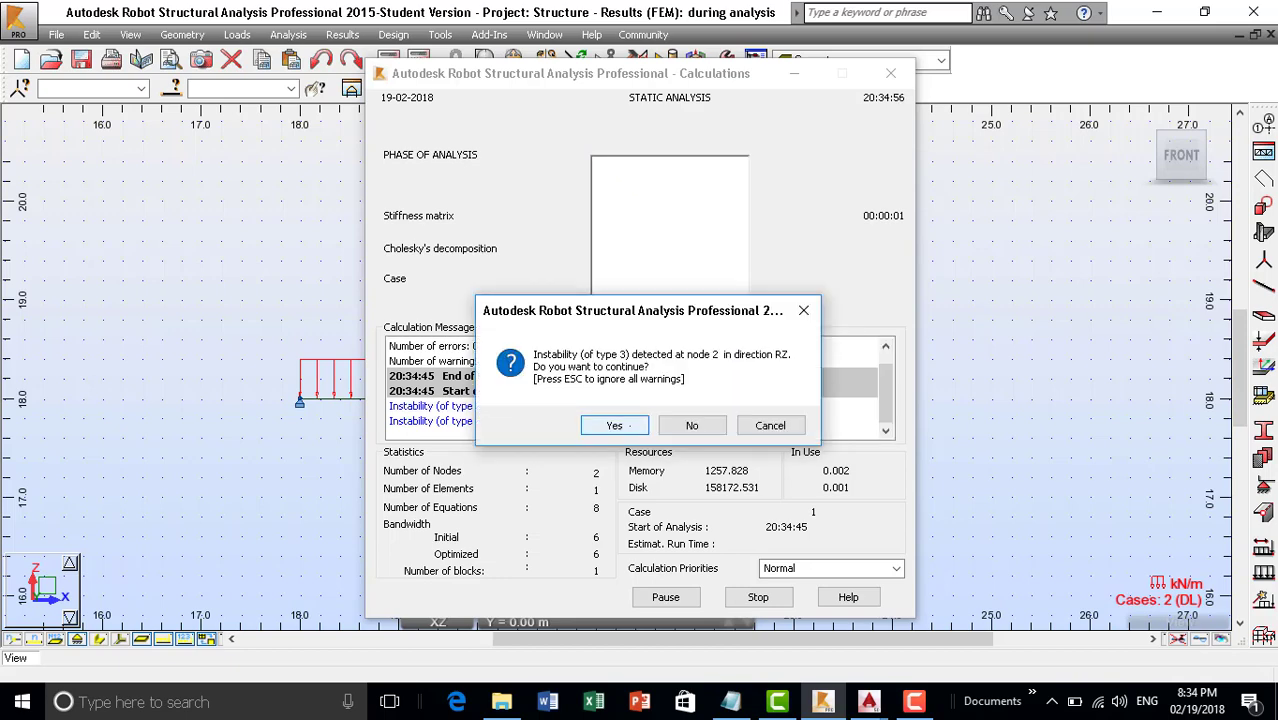
click(628, 425)
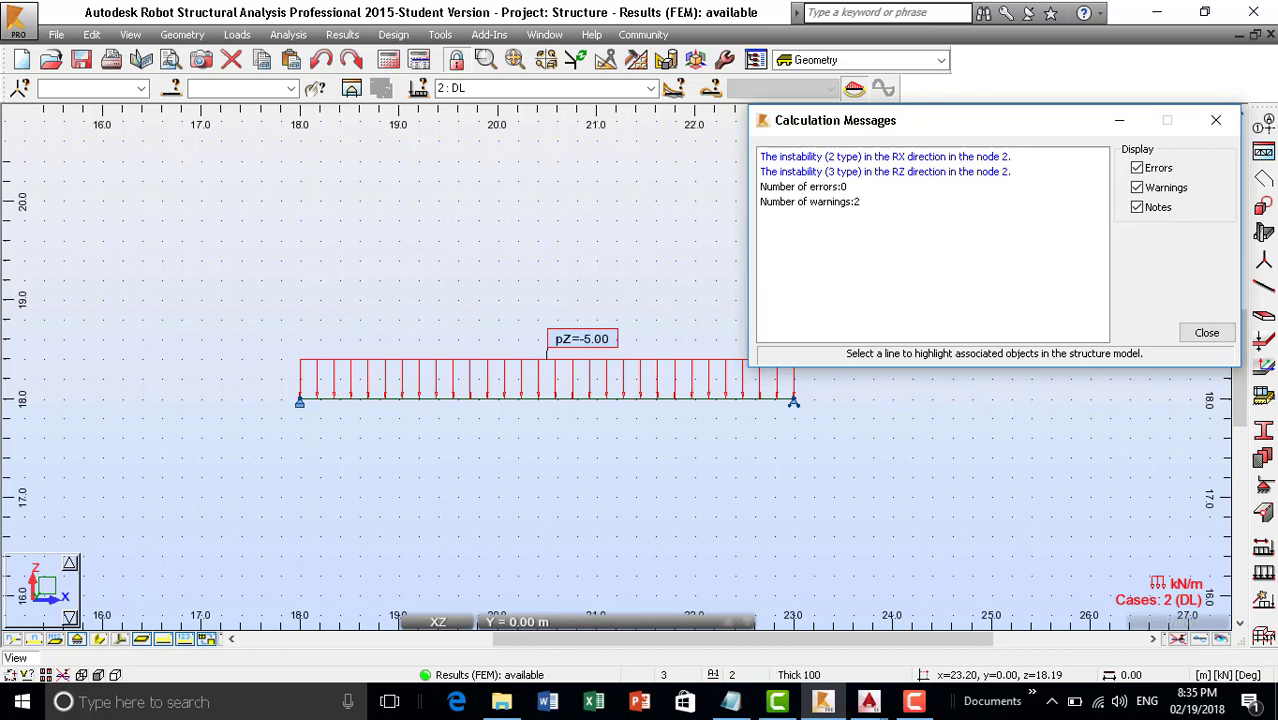
click(836, 217)
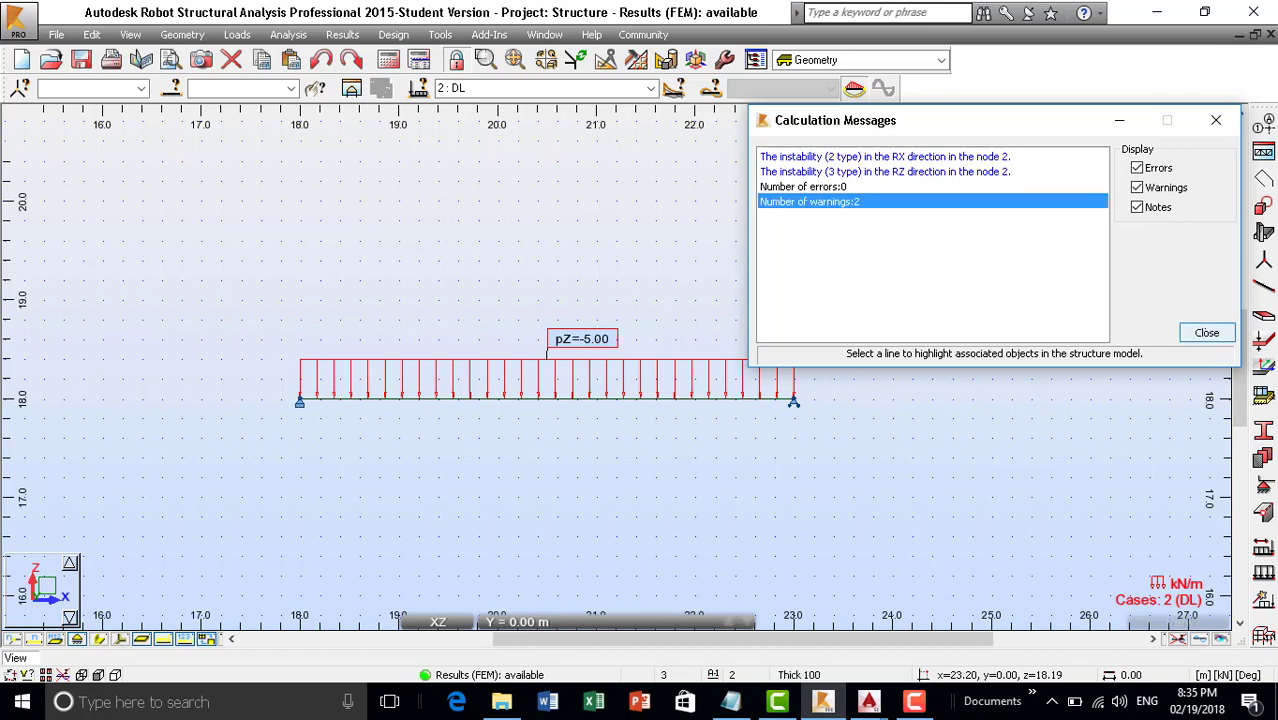
click(897, 204)
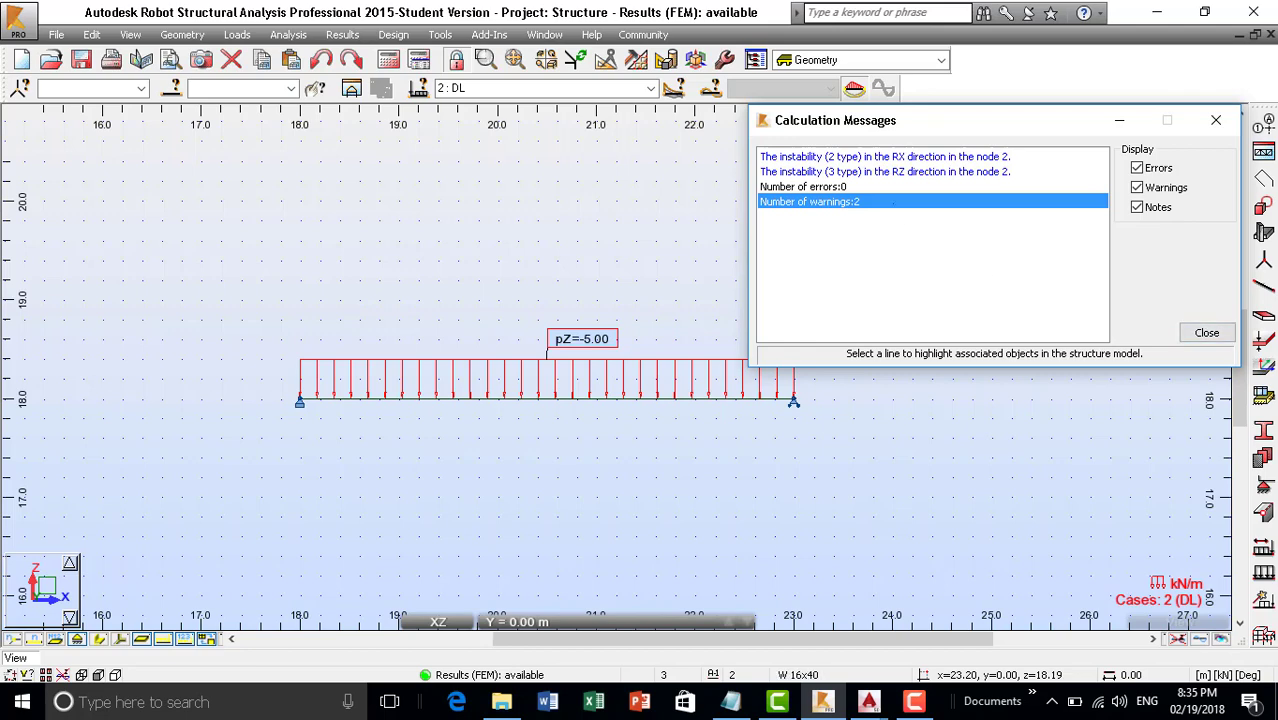
click(1206, 332)
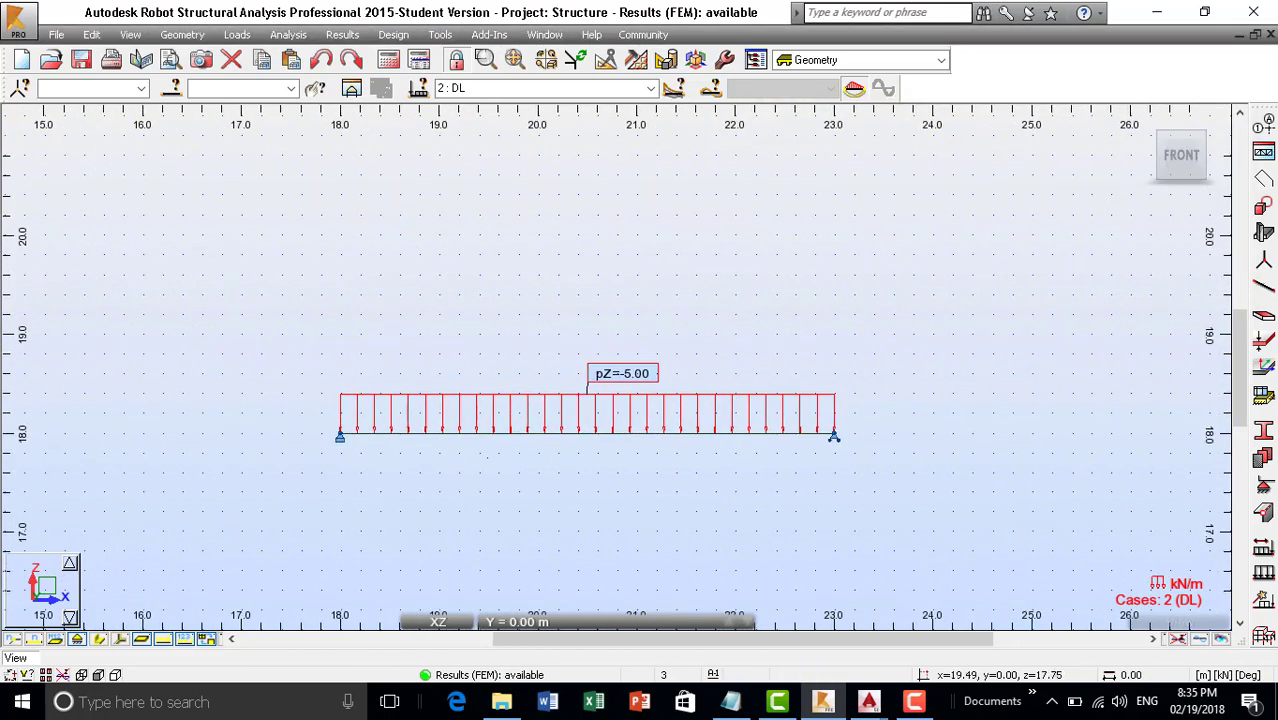
Step: Display the My Moment diagram for the beam under case DL using Diagrams for Bars
scroll(485, 456, up, 1)
middle_drag(703, 439, 663, 390)
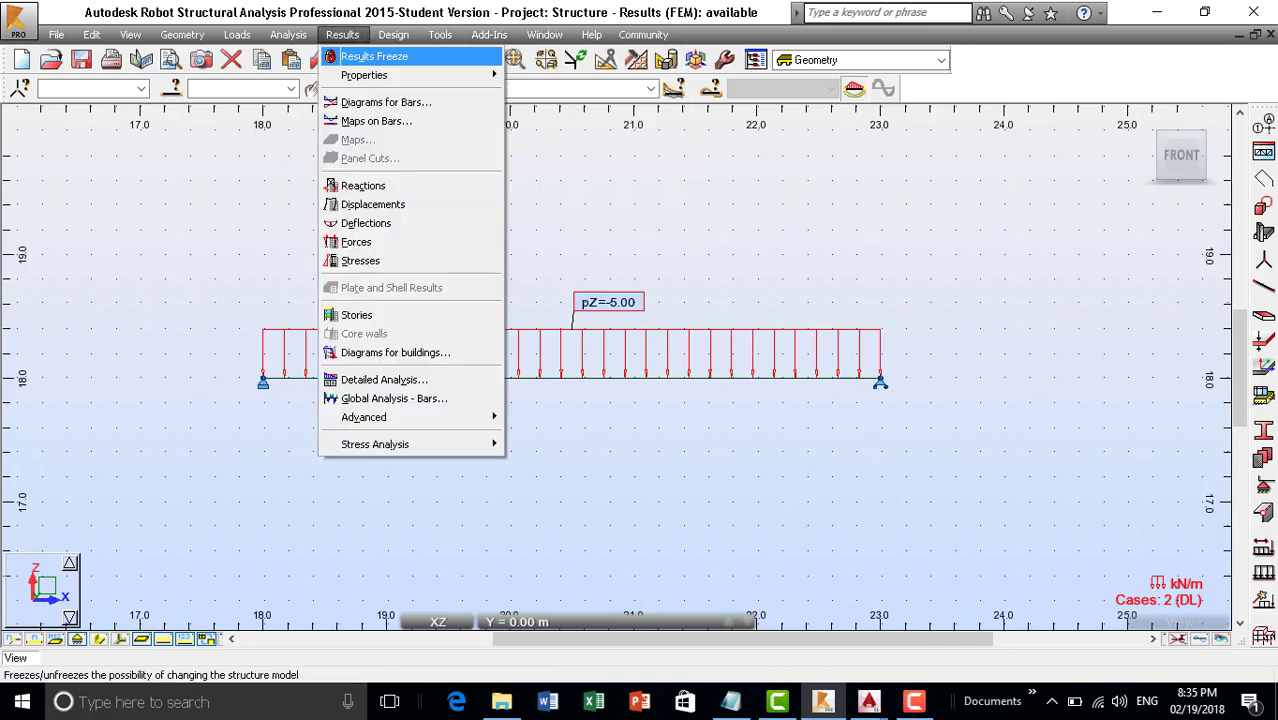
click(342, 35)
click(342, 35)
key(Escape)
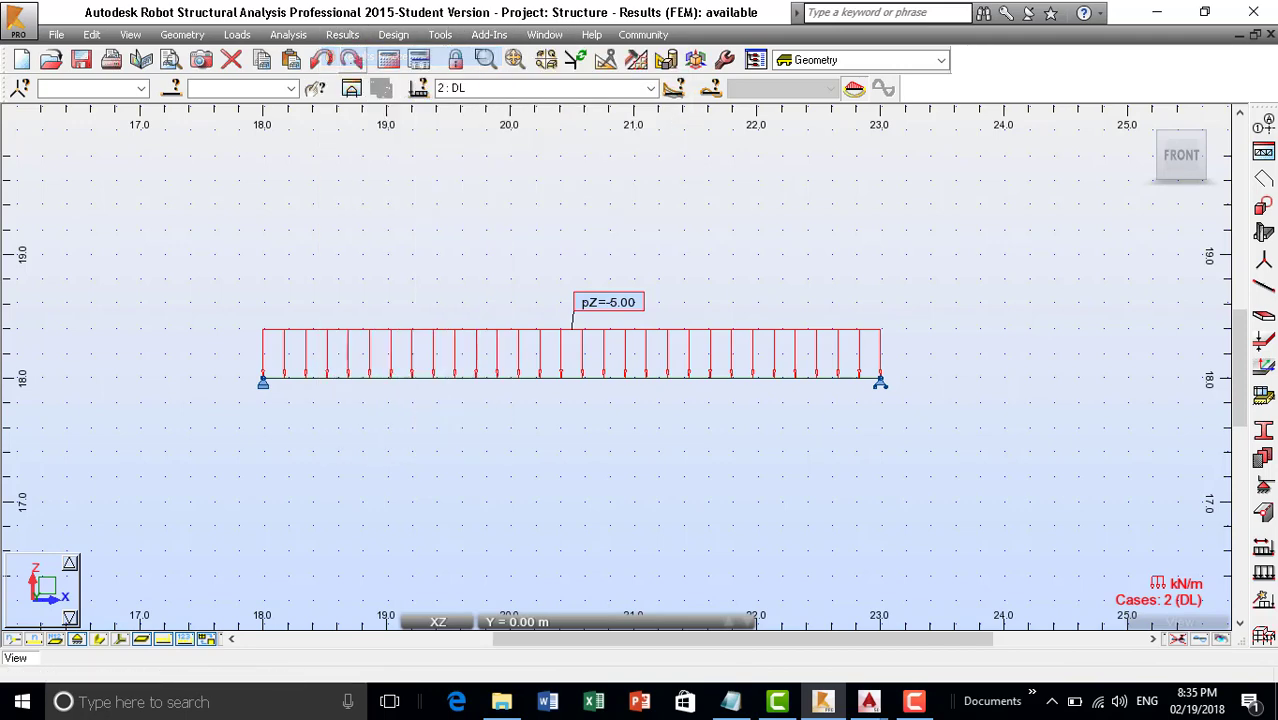
key(Down)
key(Down)
key(Right)
key(Left)
key(Down)
key(Return)
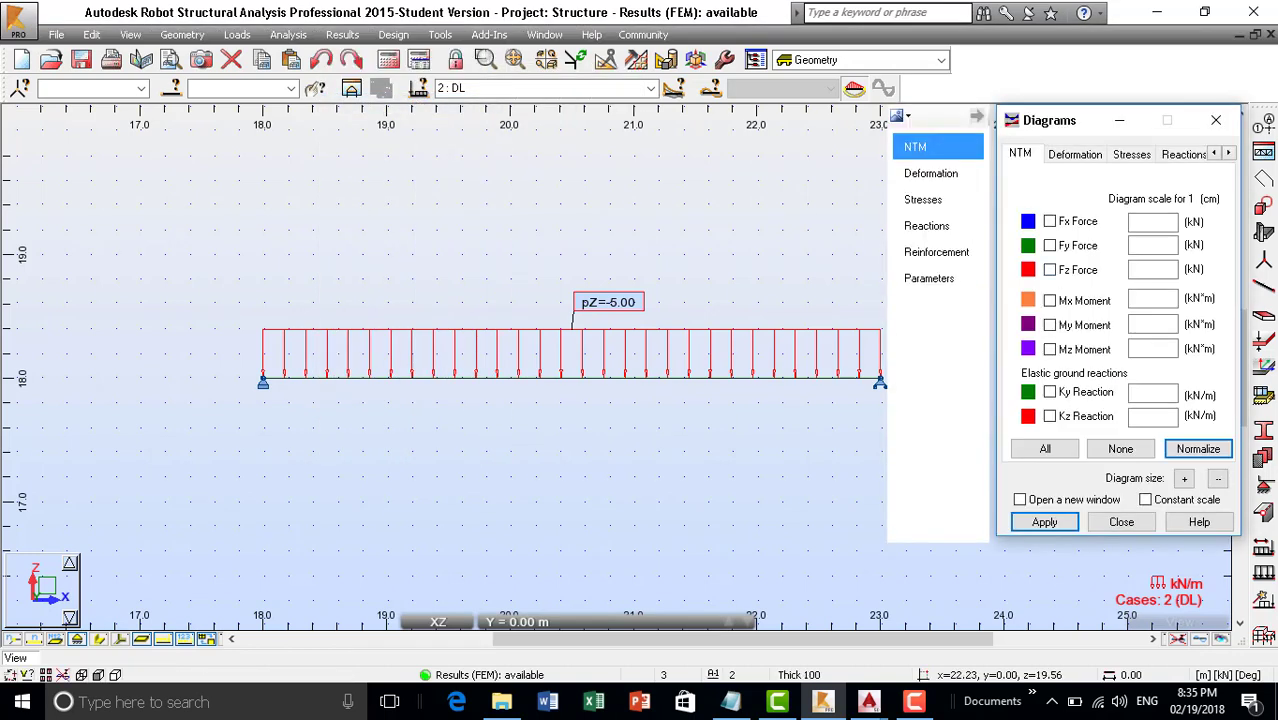
click(1050, 325)
click(1044, 522)
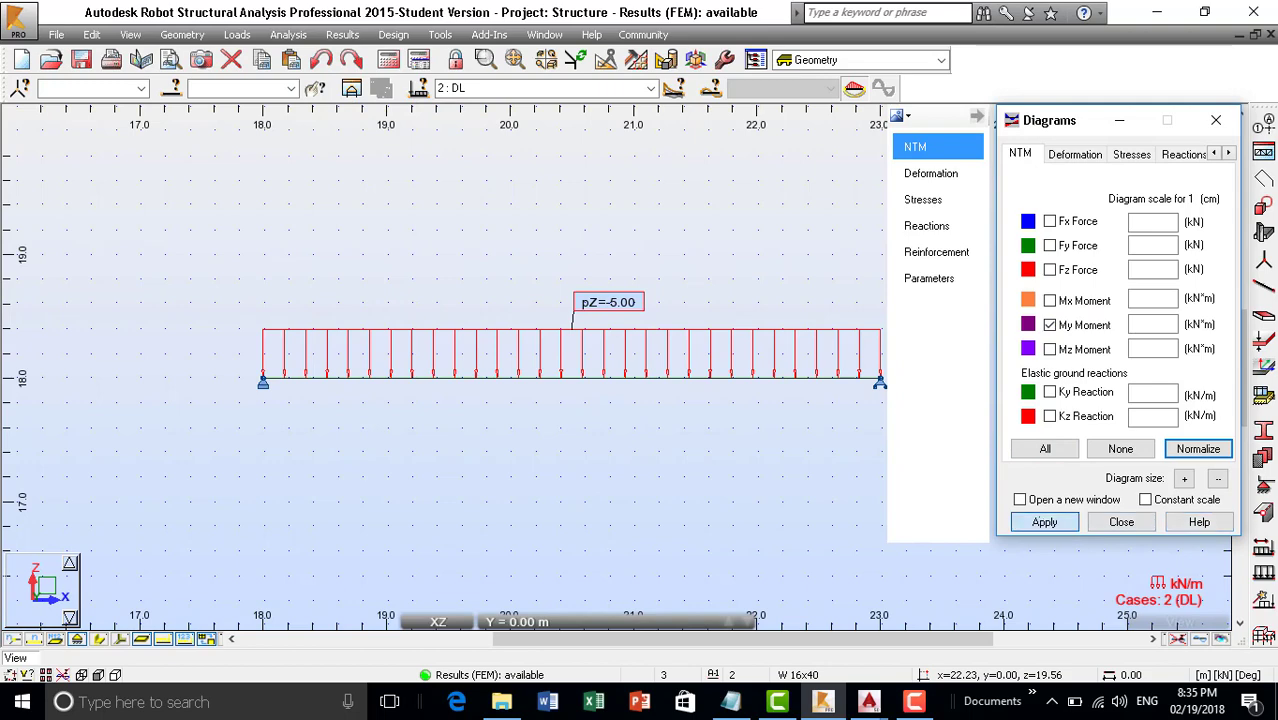
middle_drag(813, 447, 715, 428)
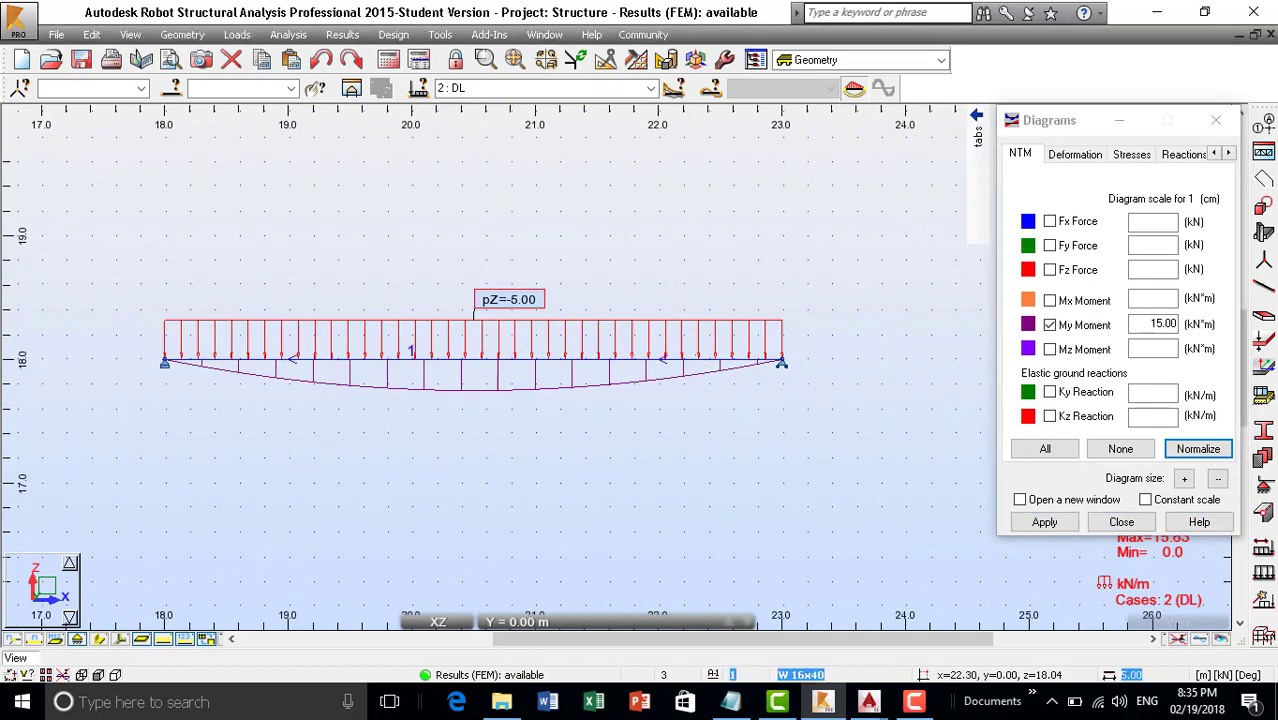
Step: Describe the diagrams with labels at local extremes and apply the setting to the moment diagram
mouse_move(978, 200)
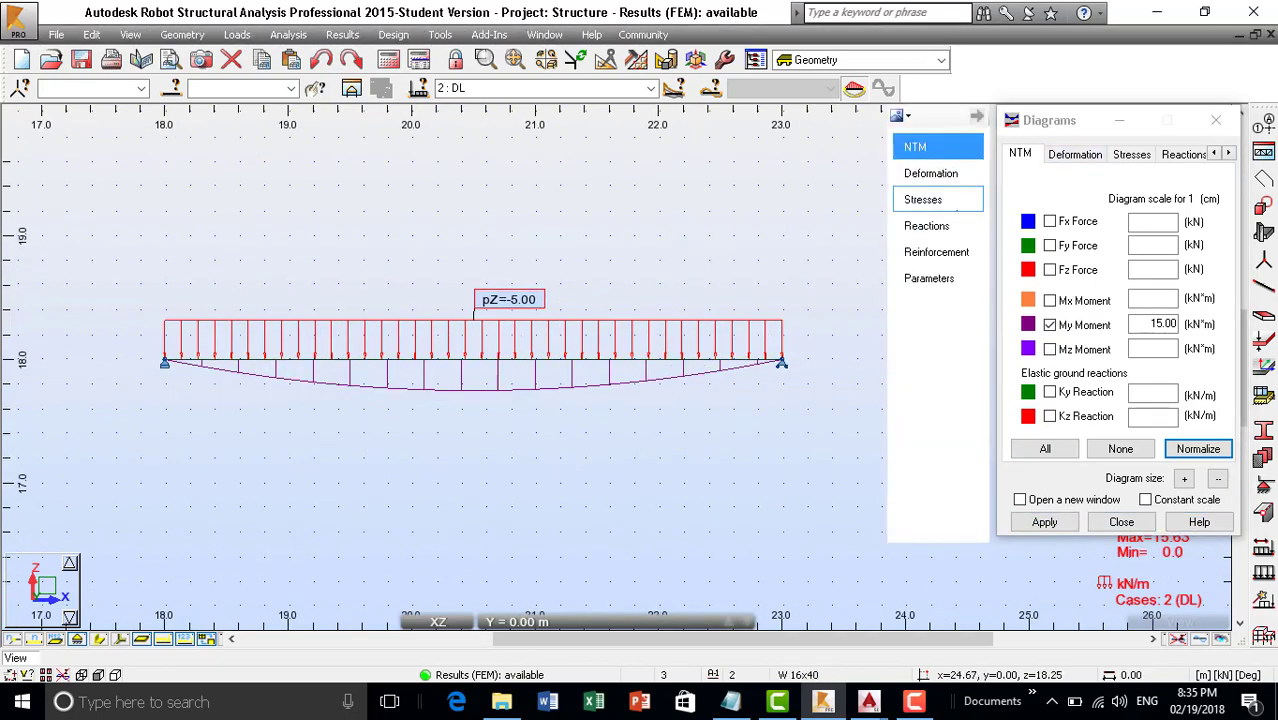
click(930, 279)
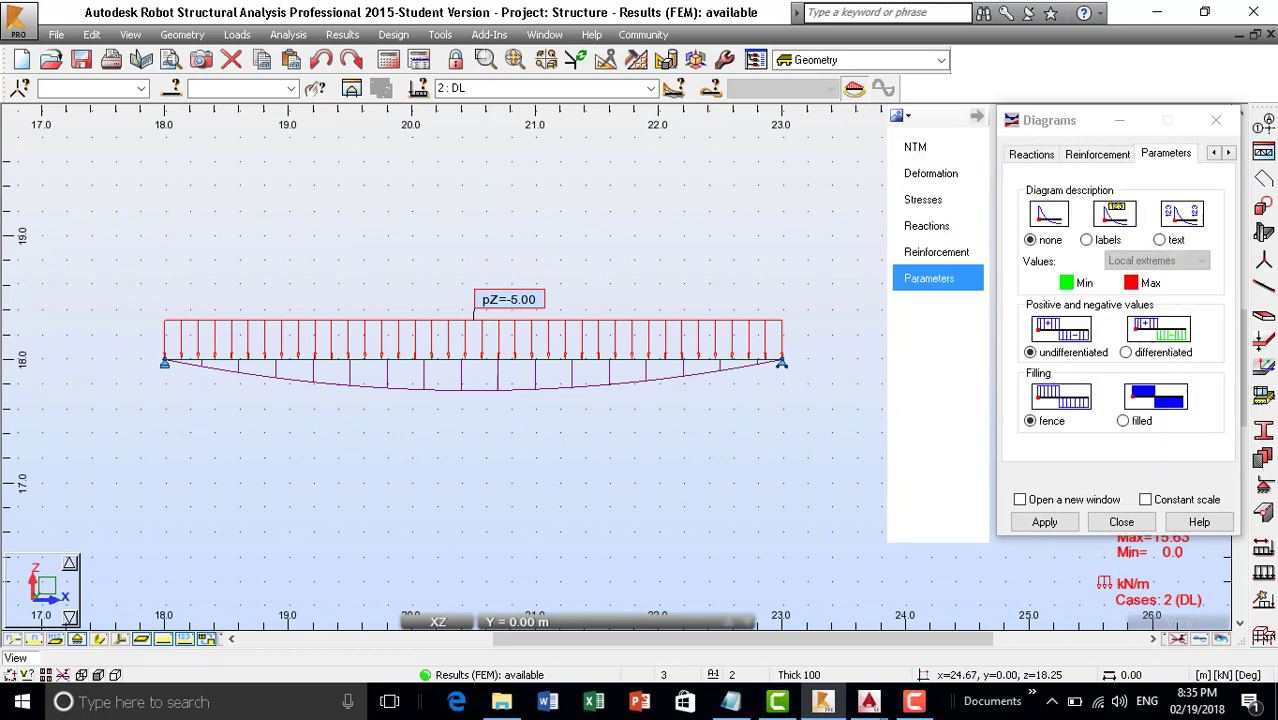
click(1086, 240)
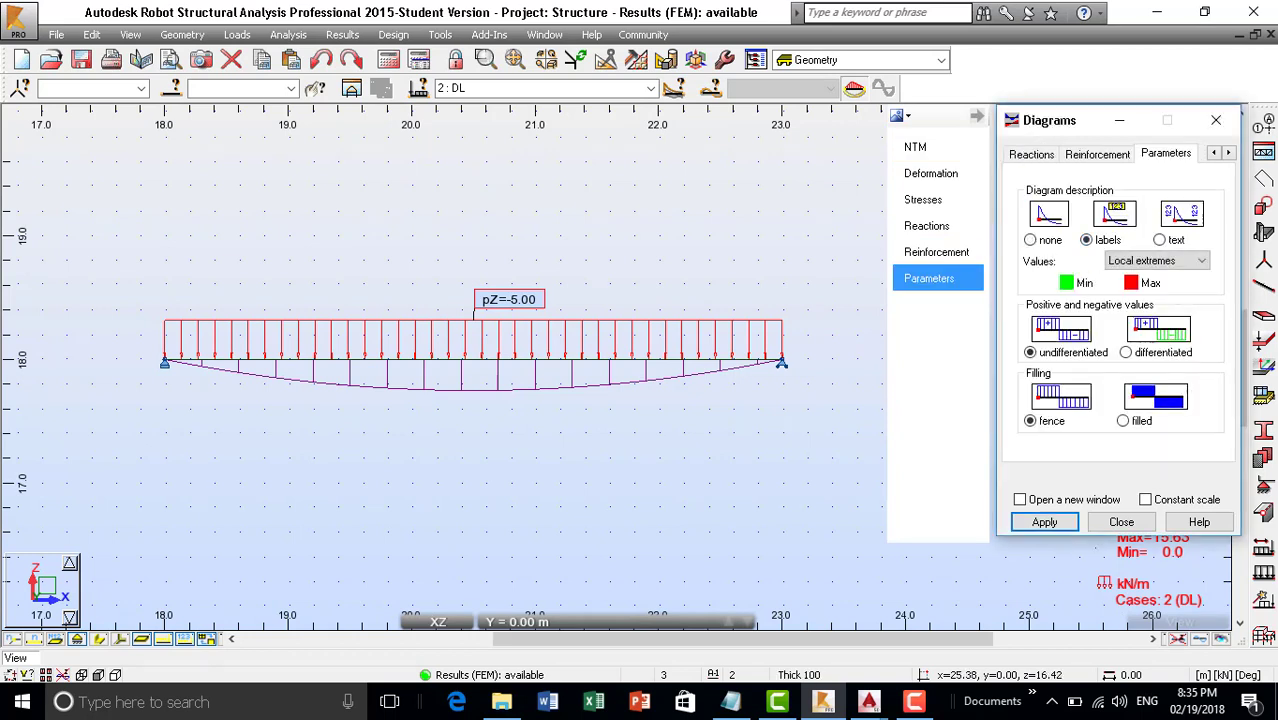
click(1044, 522)
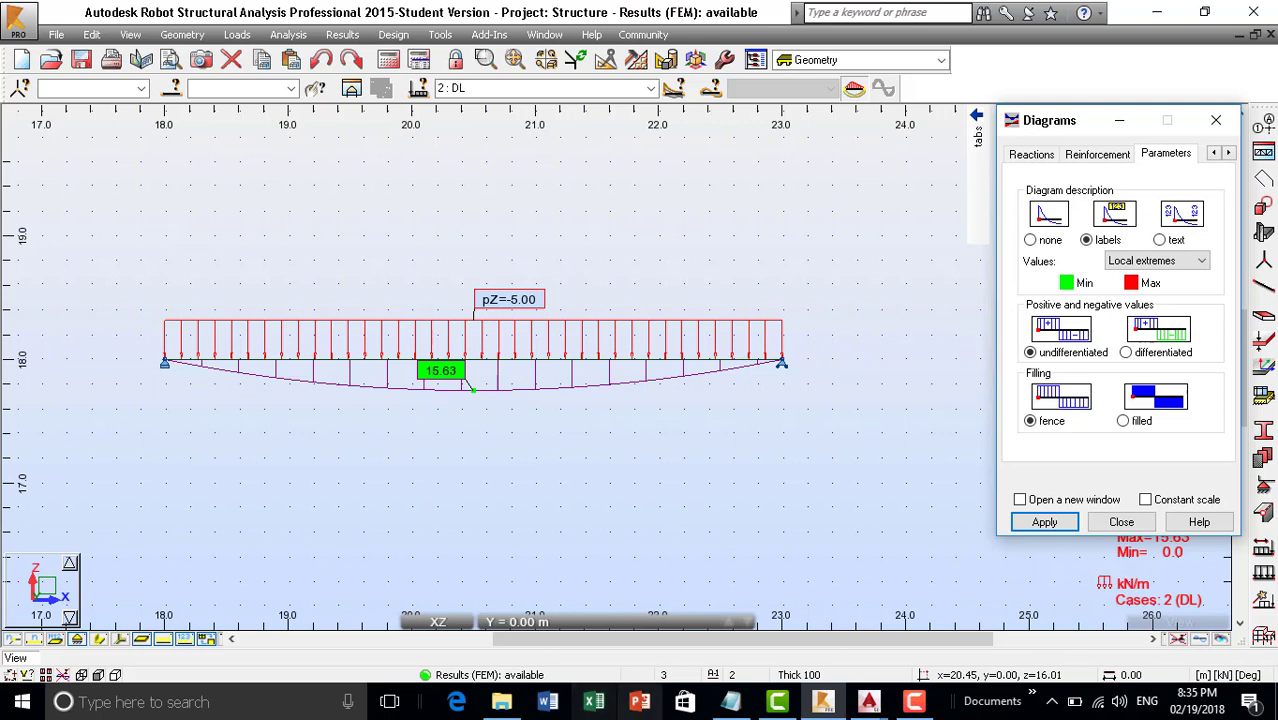
mouse_move(777, 702)
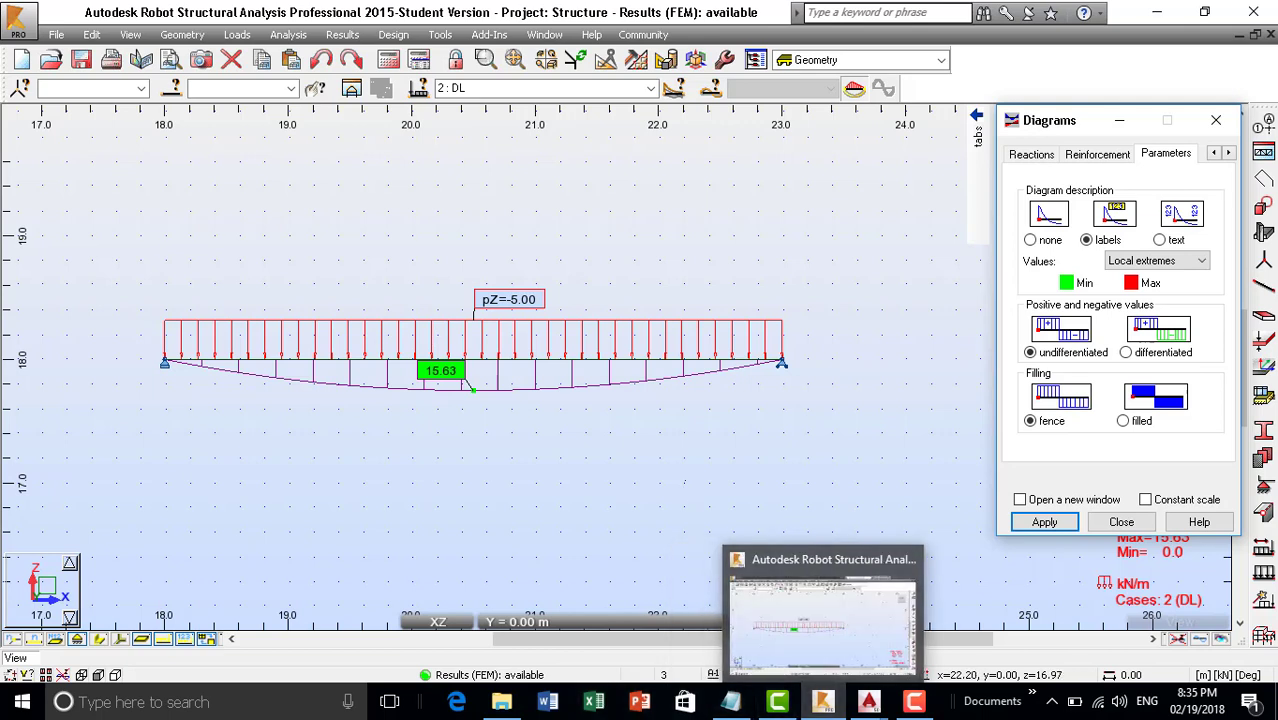
click(914, 702)
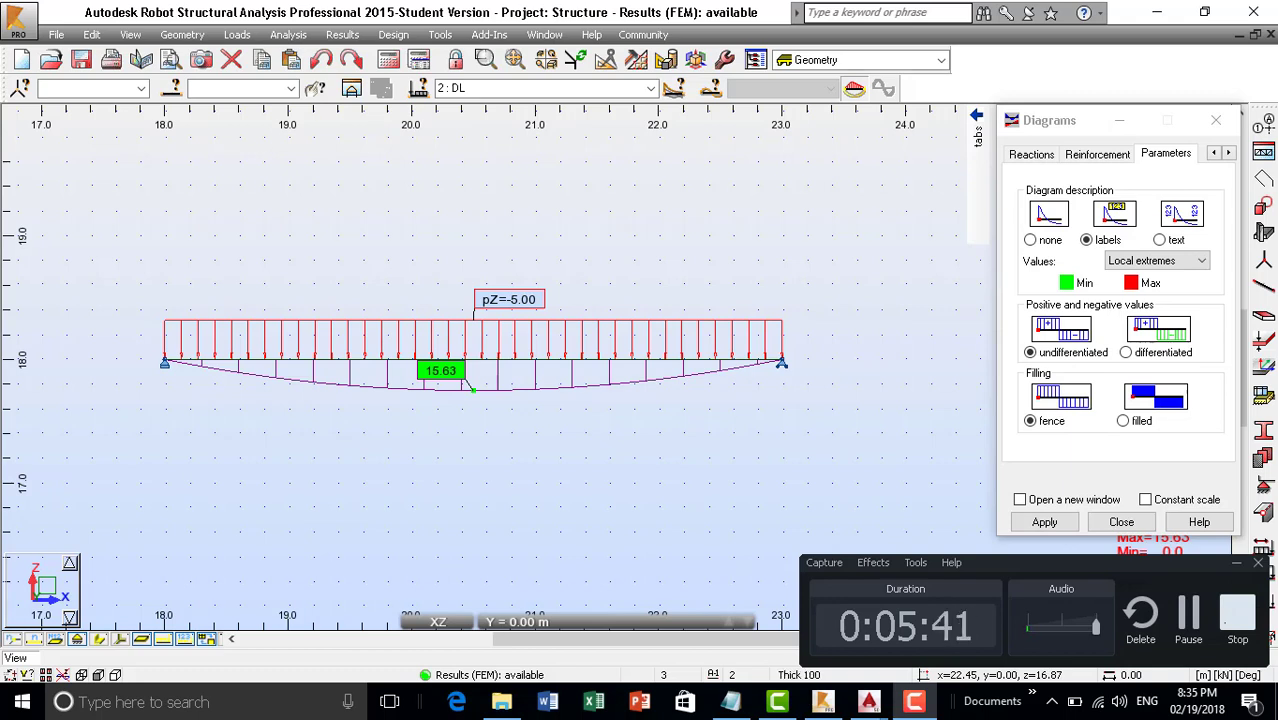
Step: Turn off the My Moment diagram and display the FY support reactions with descriptions enabled
mouse_move(977, 205)
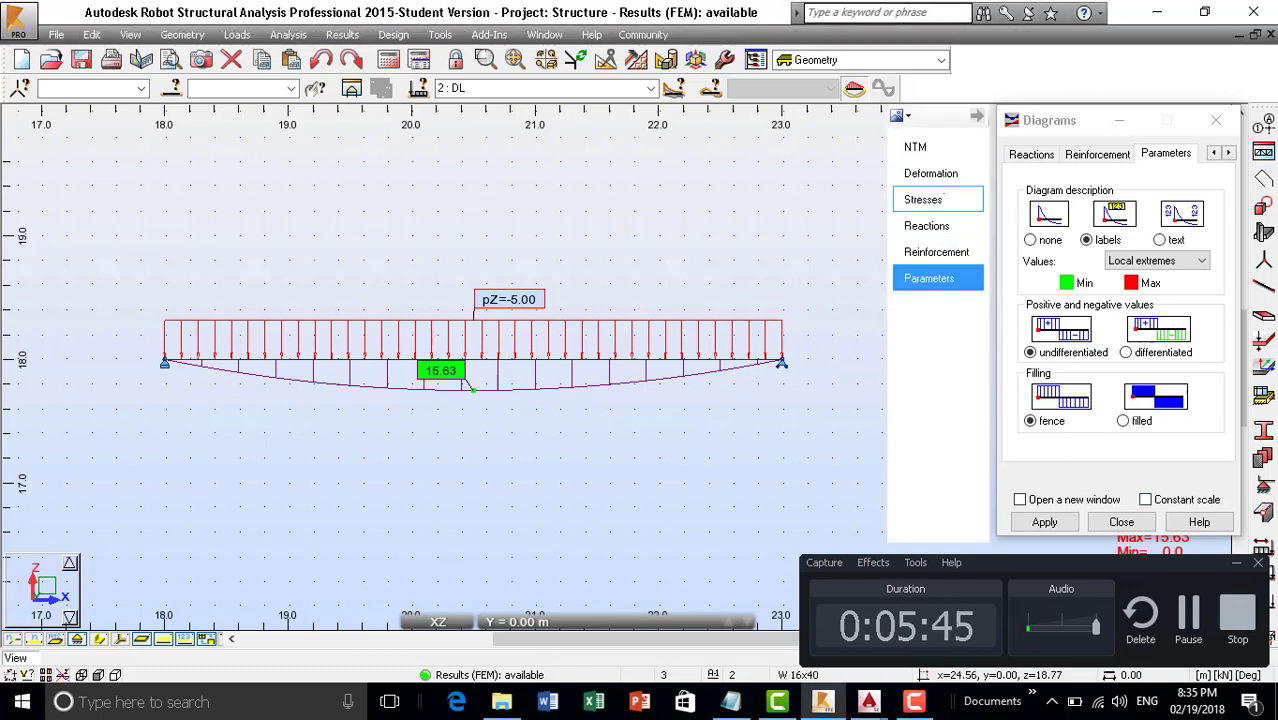
click(940, 147)
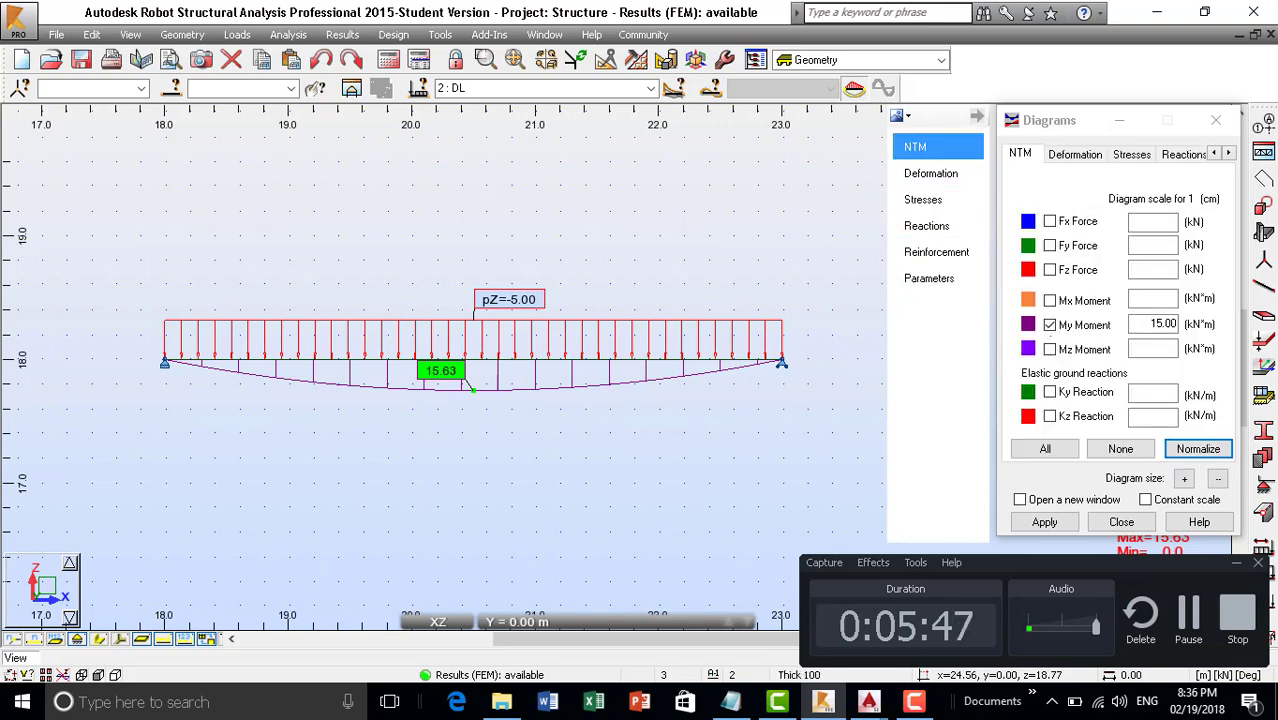
click(1049, 325)
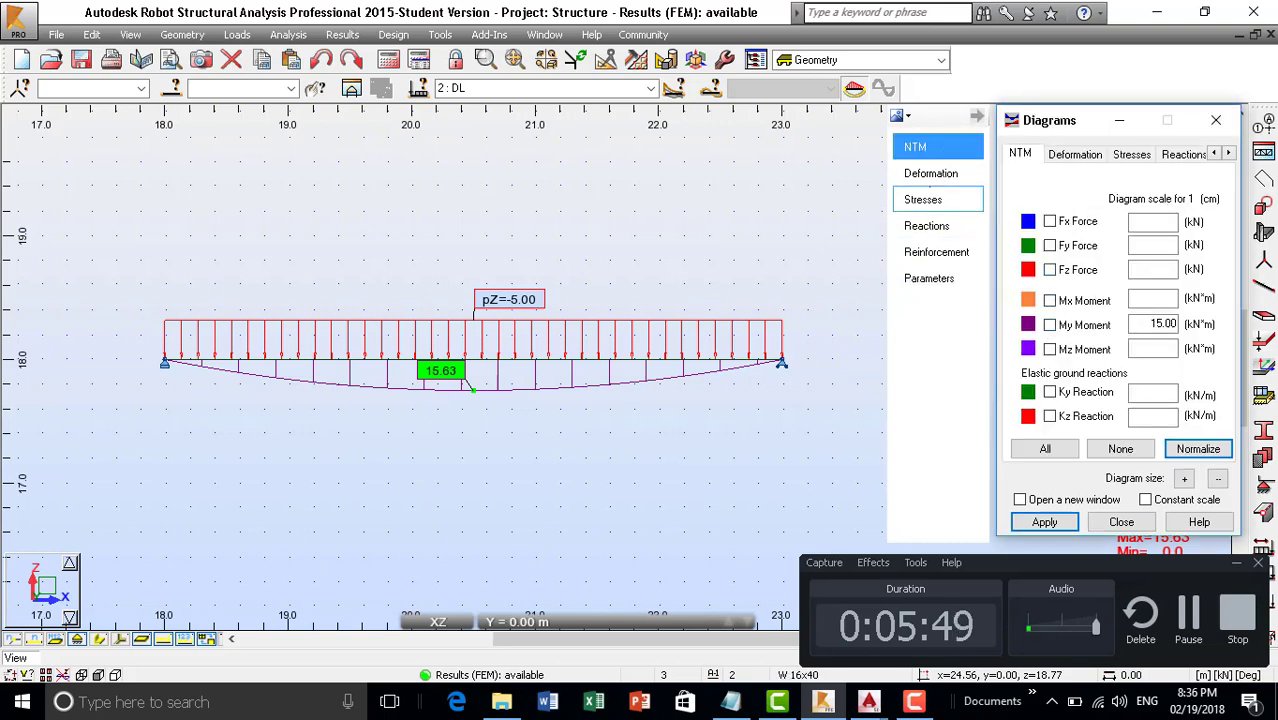
click(926, 226)
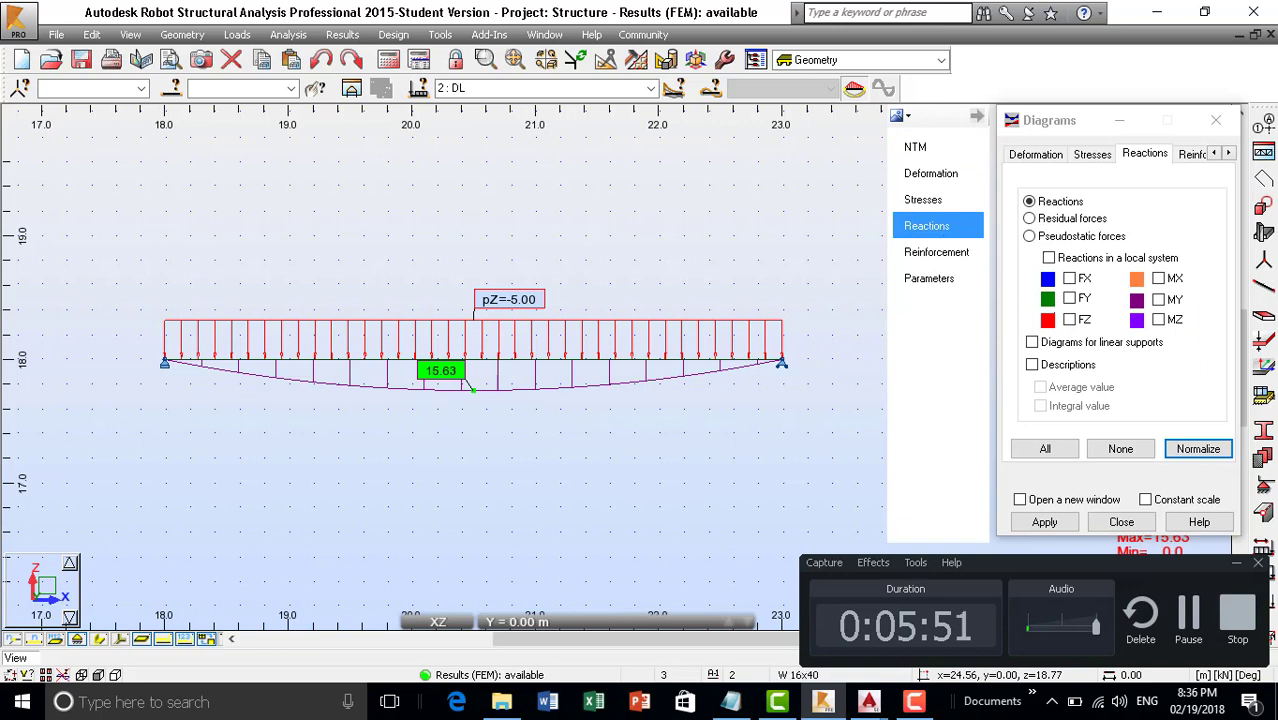
click(1070, 298)
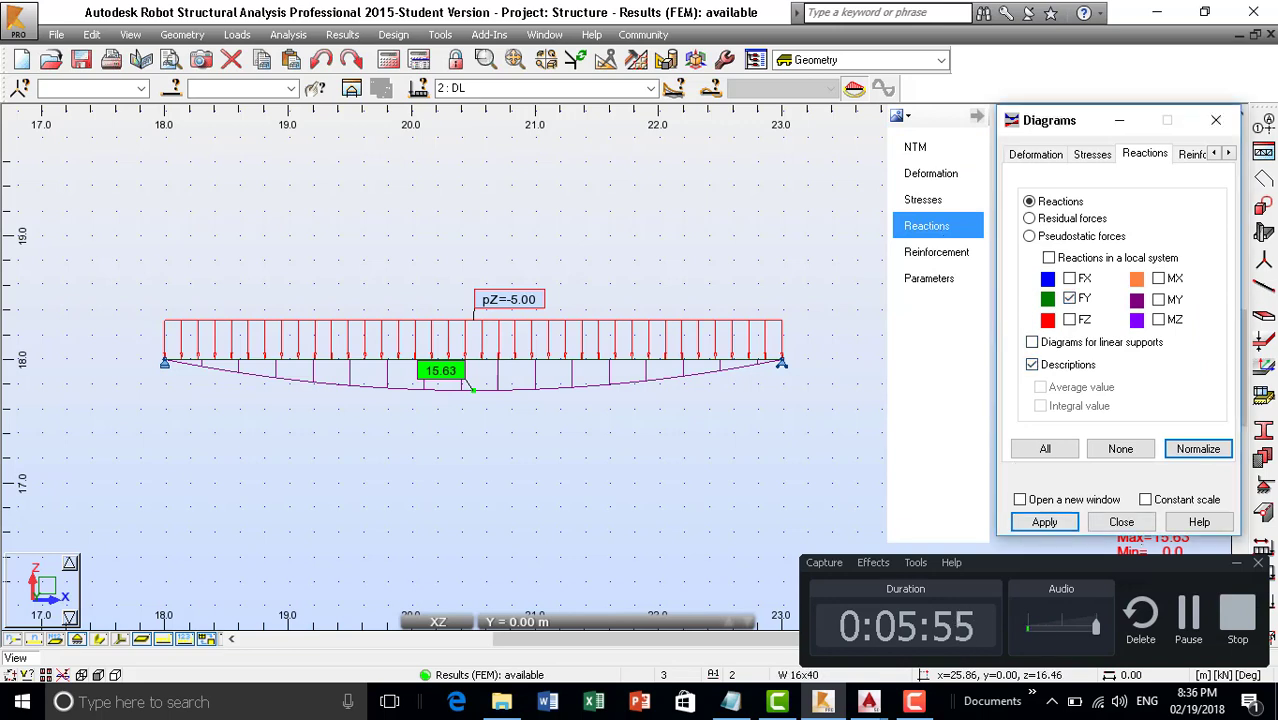
click(1044, 522)
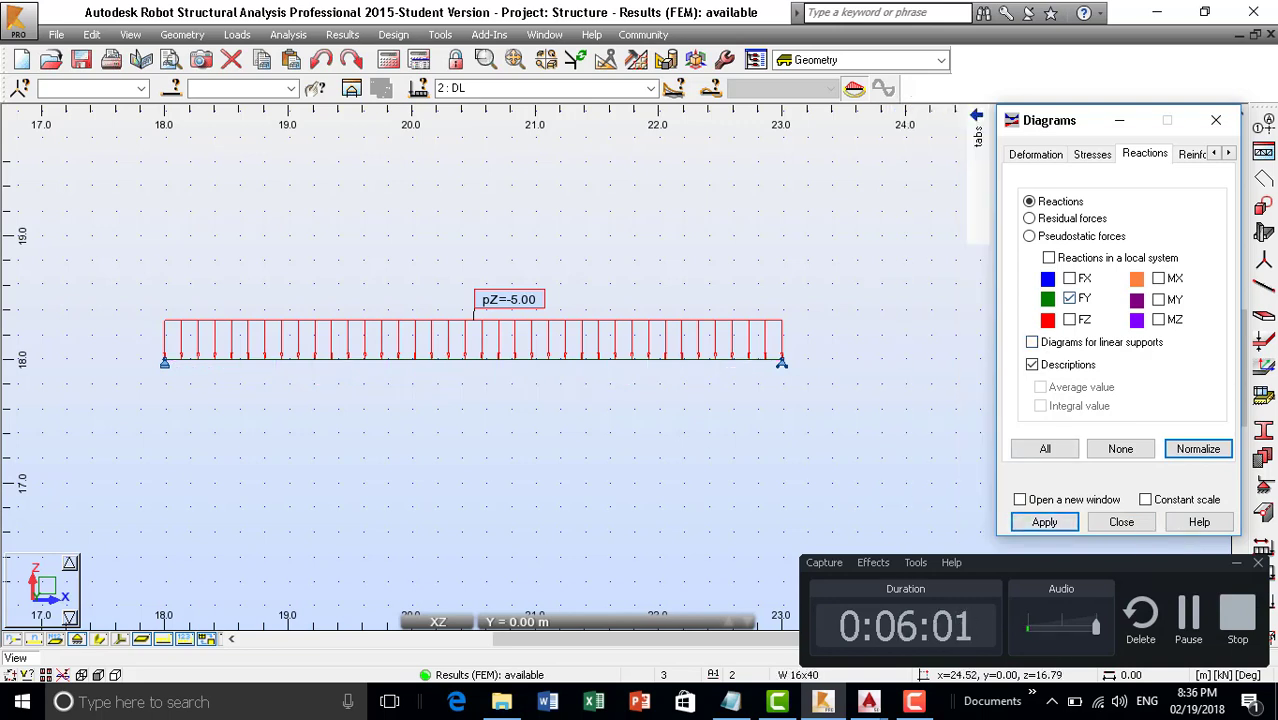
middle_drag(694, 421, 733, 406)
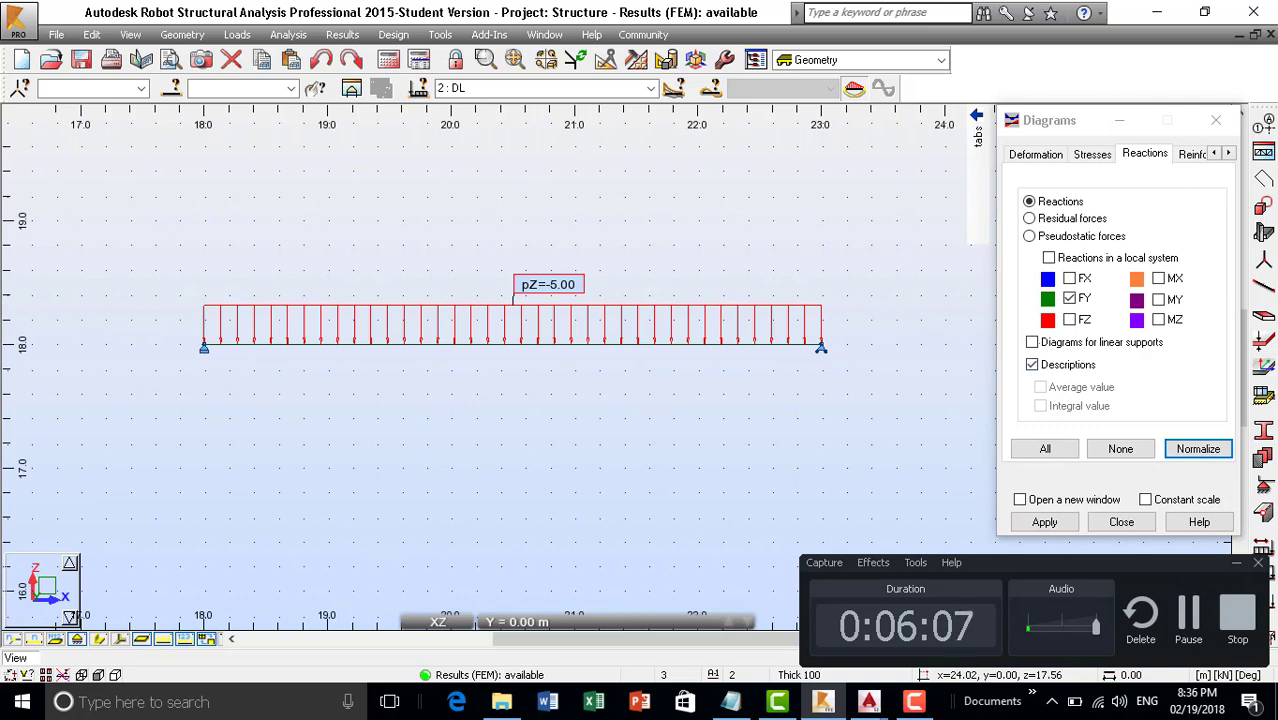
click(1032, 342)
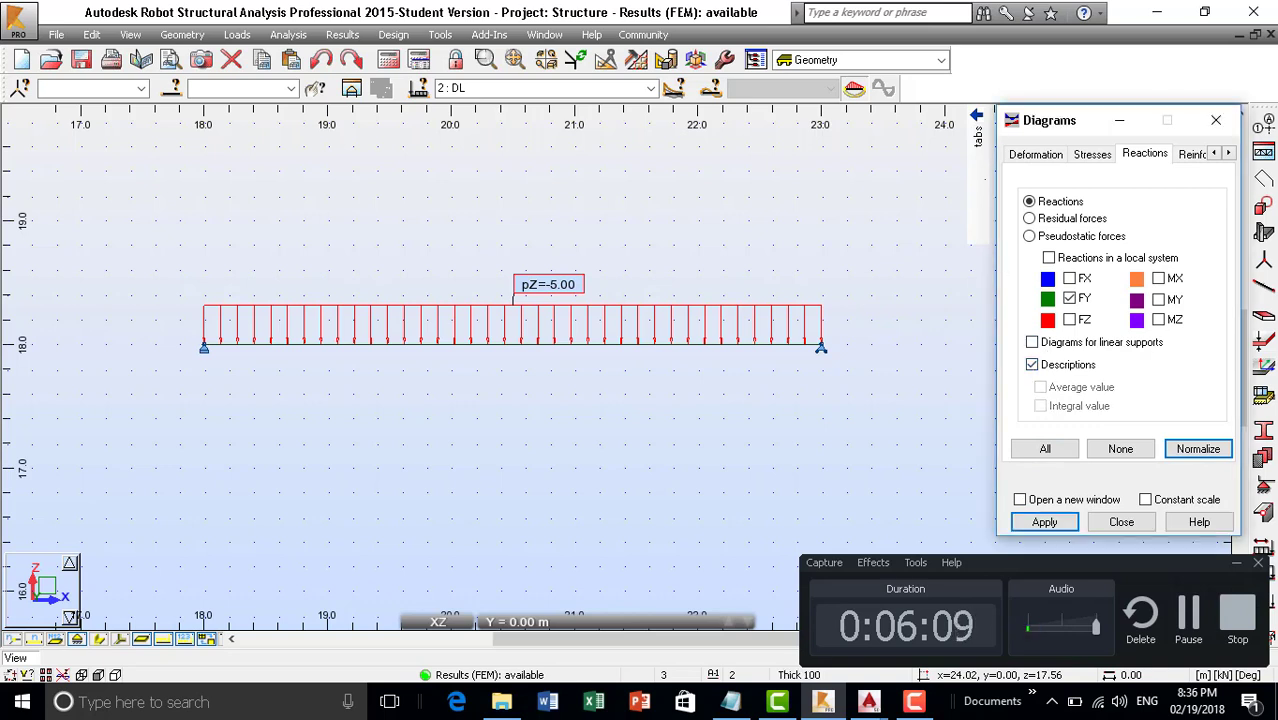
Step: Try the Fy Force diagram on the beam and display the Fz Force diagram instead
mouse_move(978, 135)
click(929, 278)
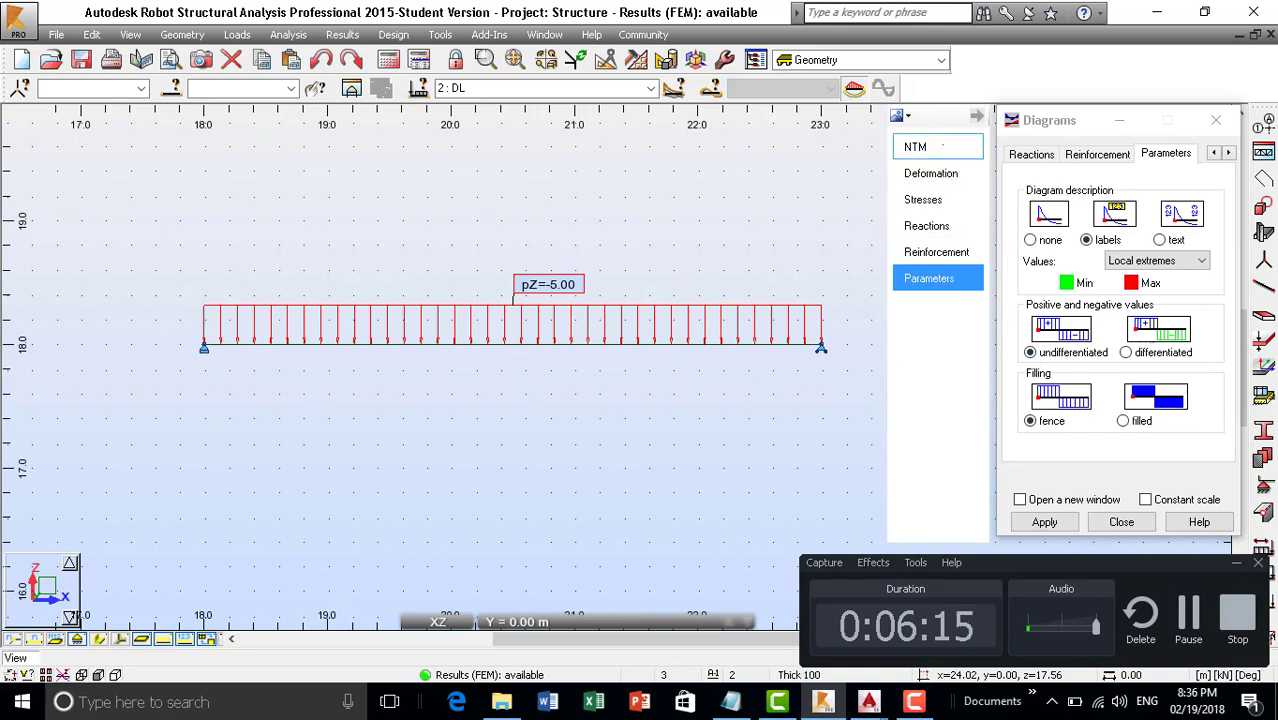
click(915, 147)
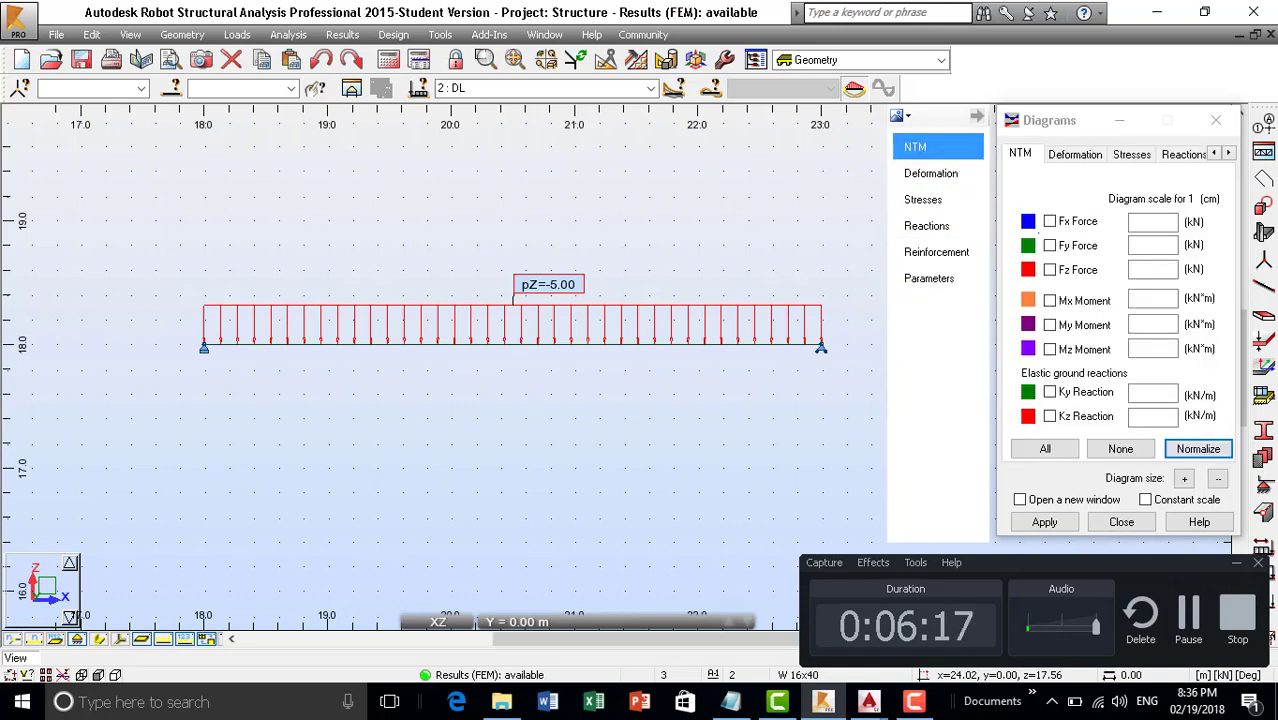
click(1049, 245)
click(1044, 522)
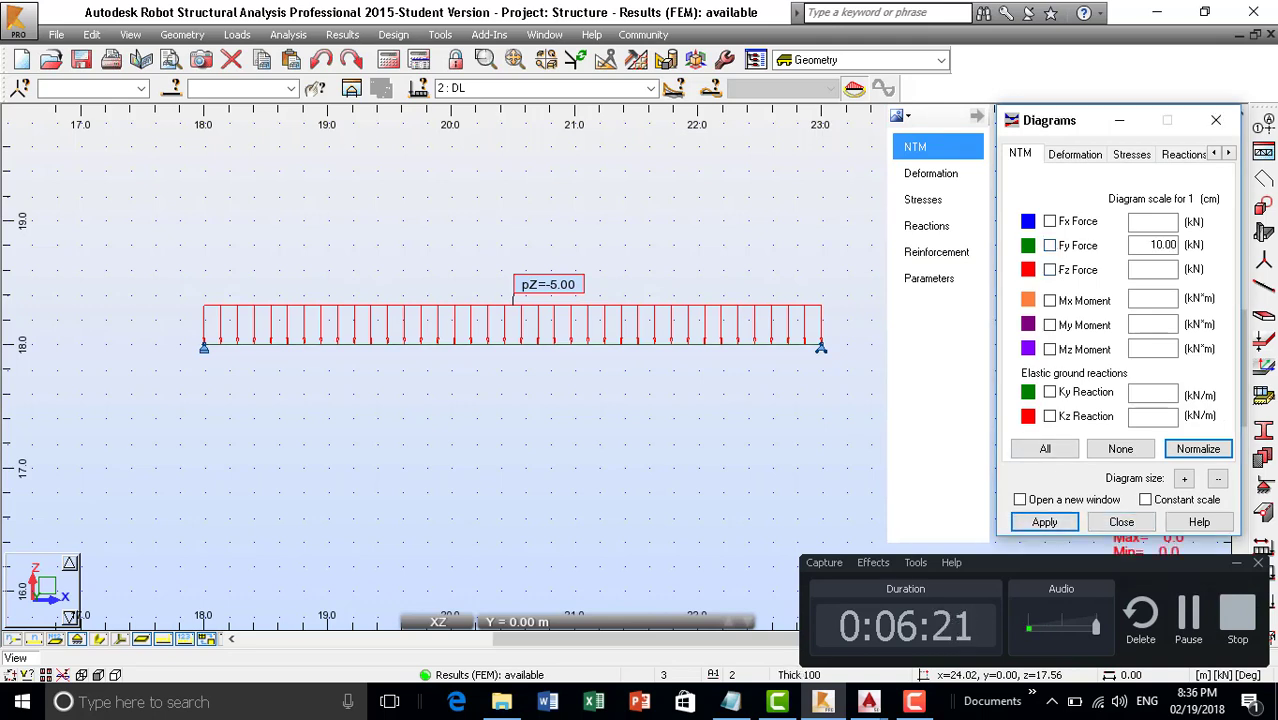
click(1044, 522)
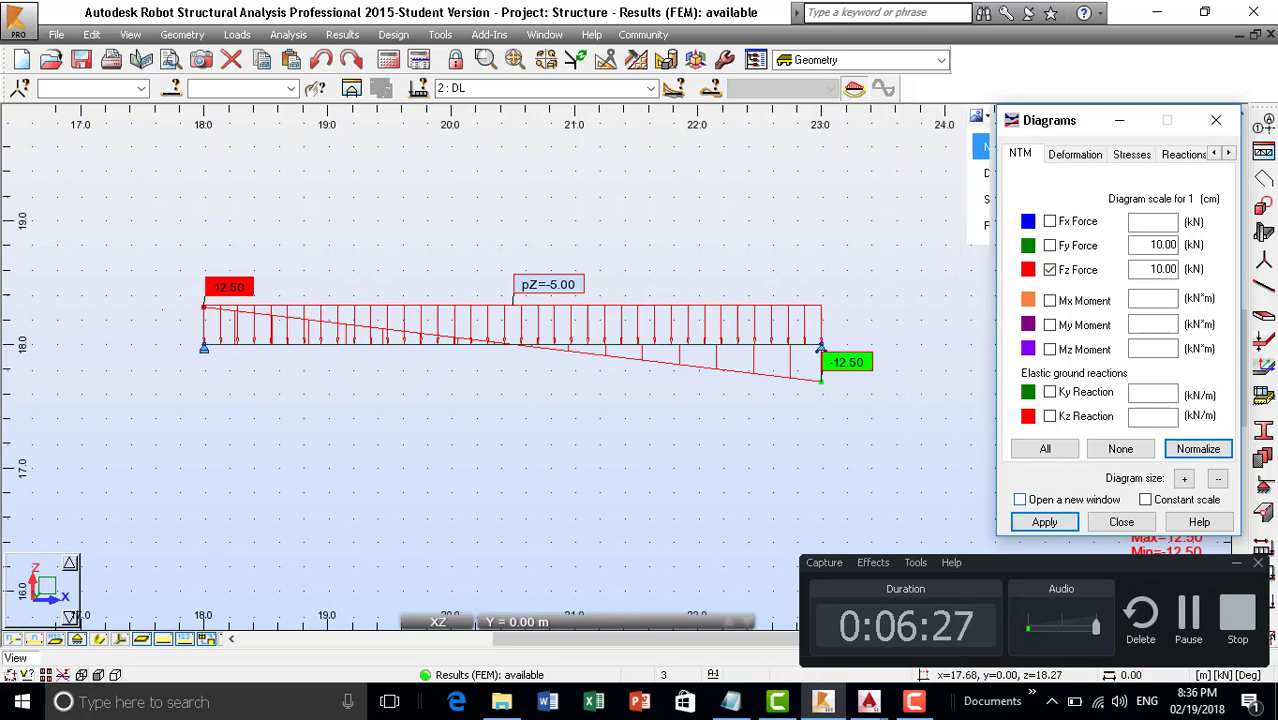
Step: Display the FZ support reactions in place of FY and close the diagram settings
mouse_move(978, 130)
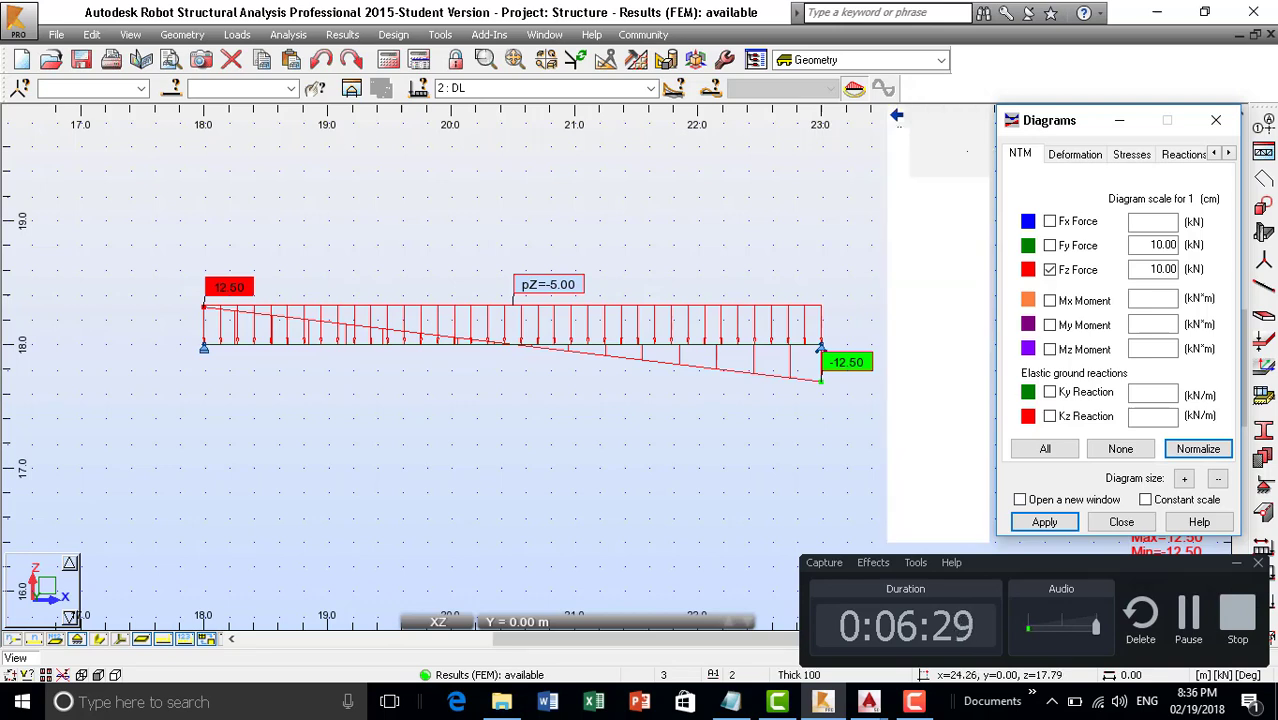
click(926, 225)
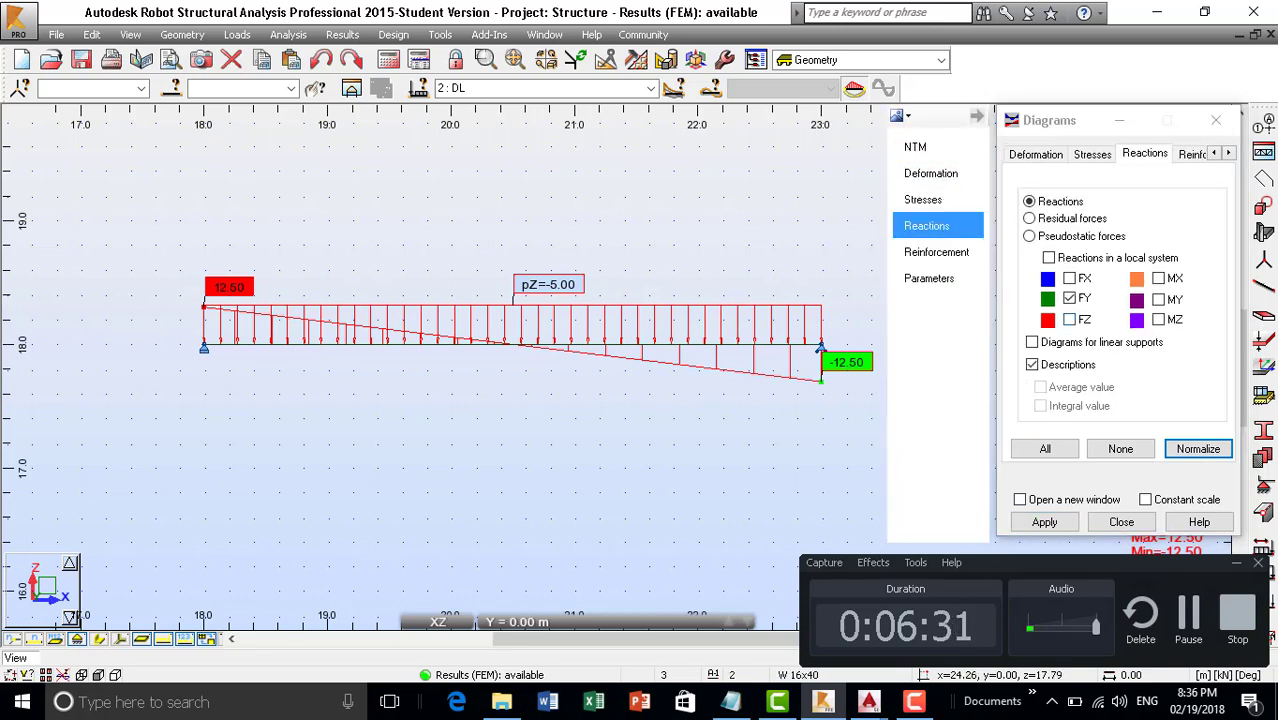
click(1070, 298)
click(1044, 521)
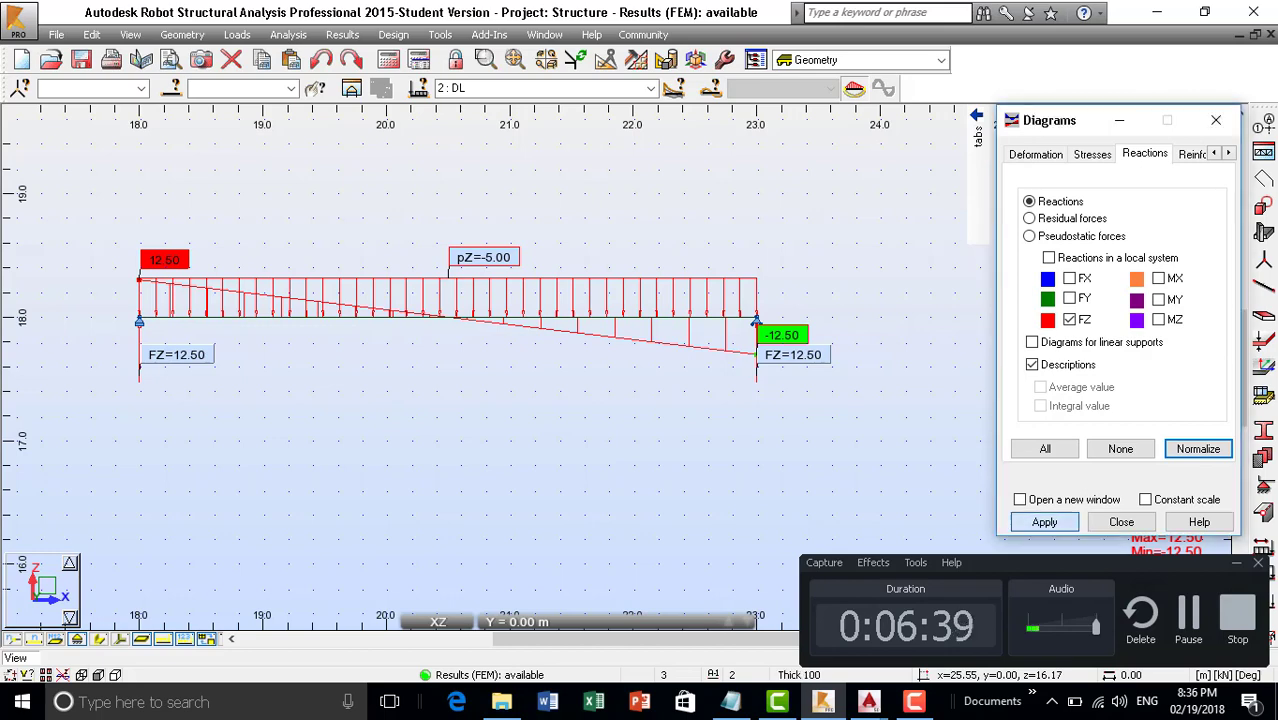
click(1121, 521)
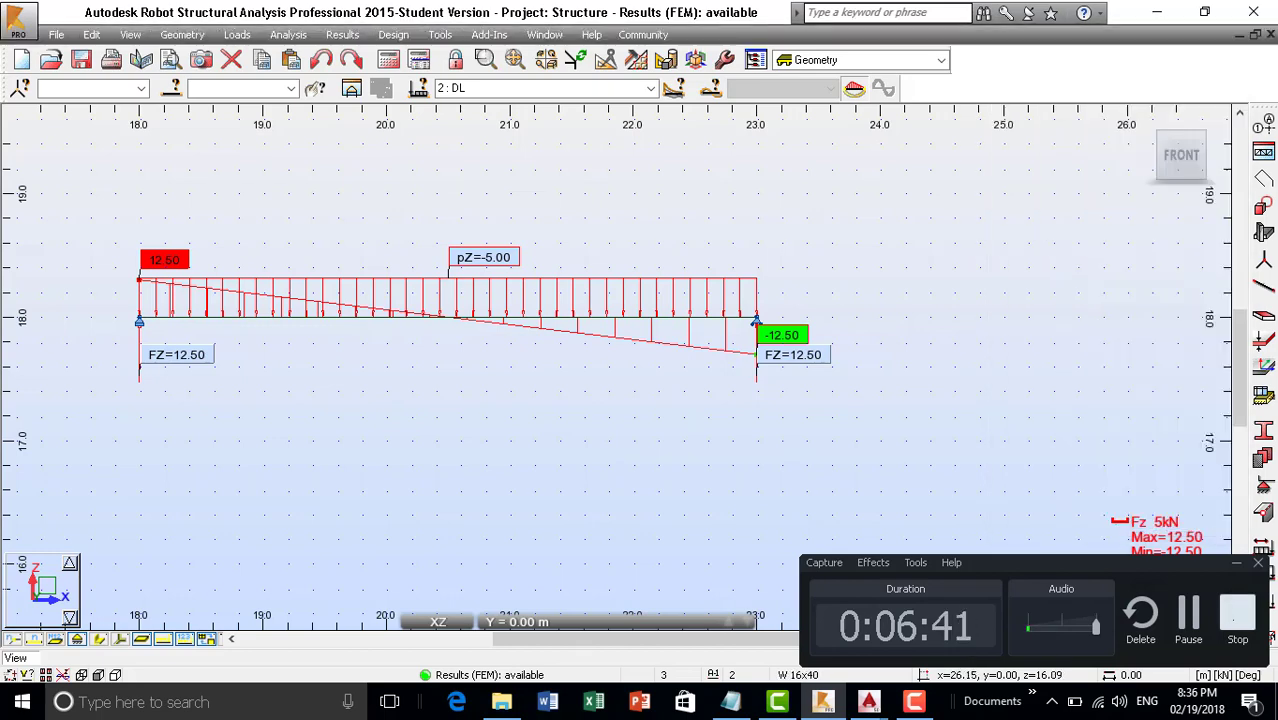